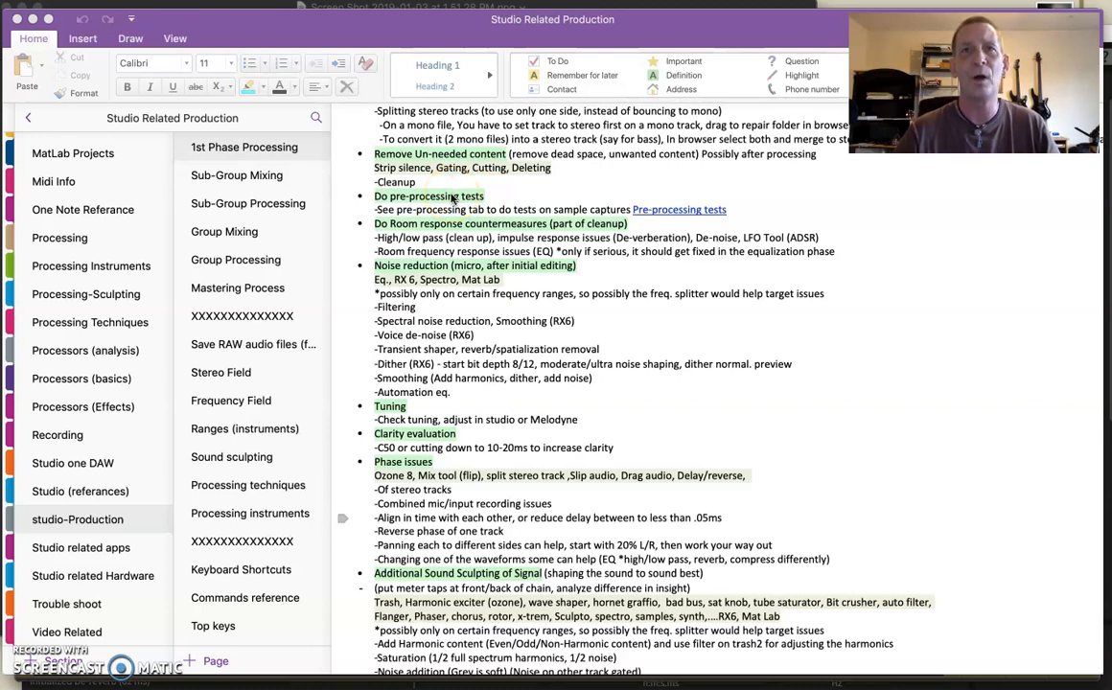
- Switch to Studio One, compare the Lead Vocal waveform on the Test file track with the Analysis 1 clip, and return to OneNote
mouse_move(326, 676)
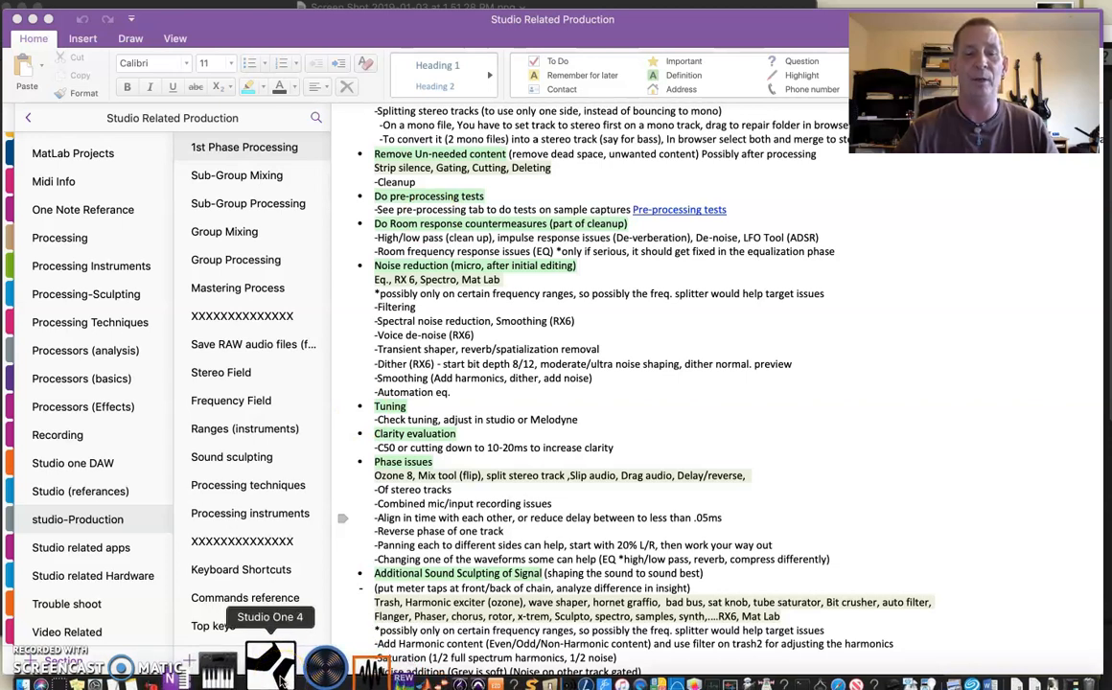
click(273, 671)
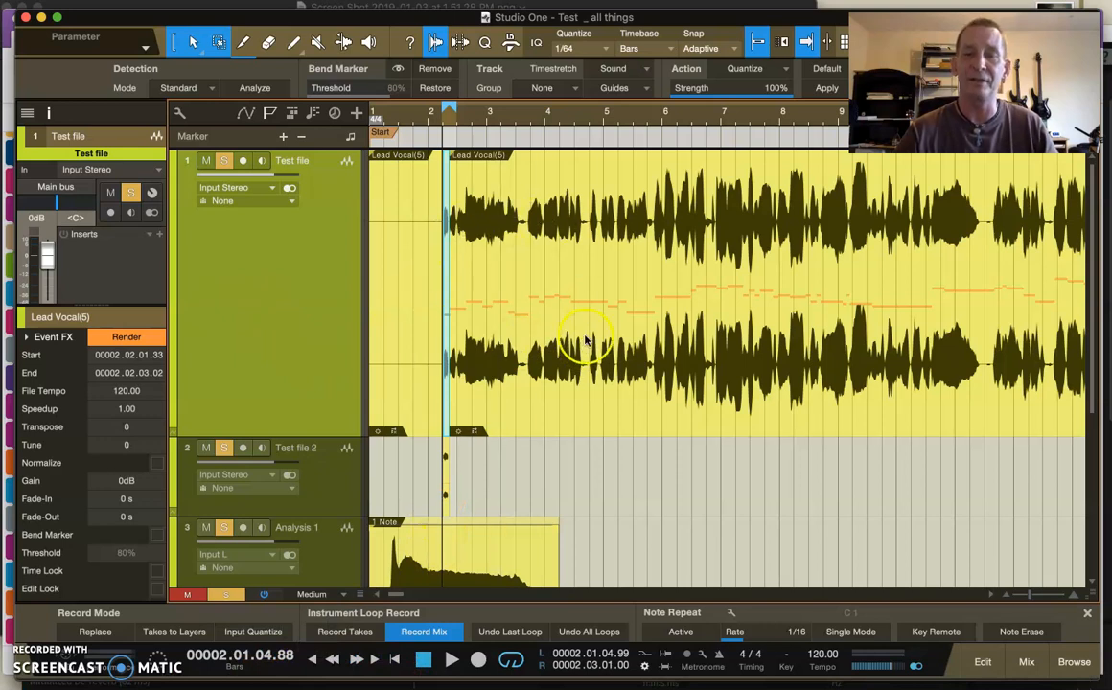
scroll(587, 342, down, 1)
scroll(587, 343, down, 5)
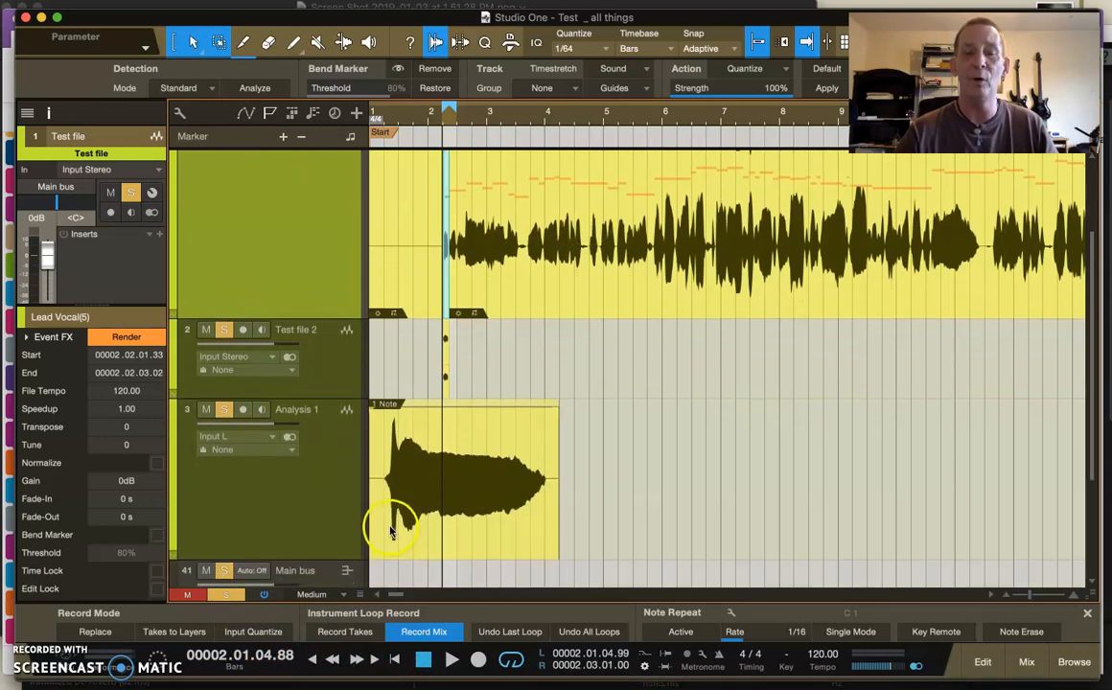
scroll(455, 513, up, 4)
scroll(455, 513, down, 2)
click(454, 534)
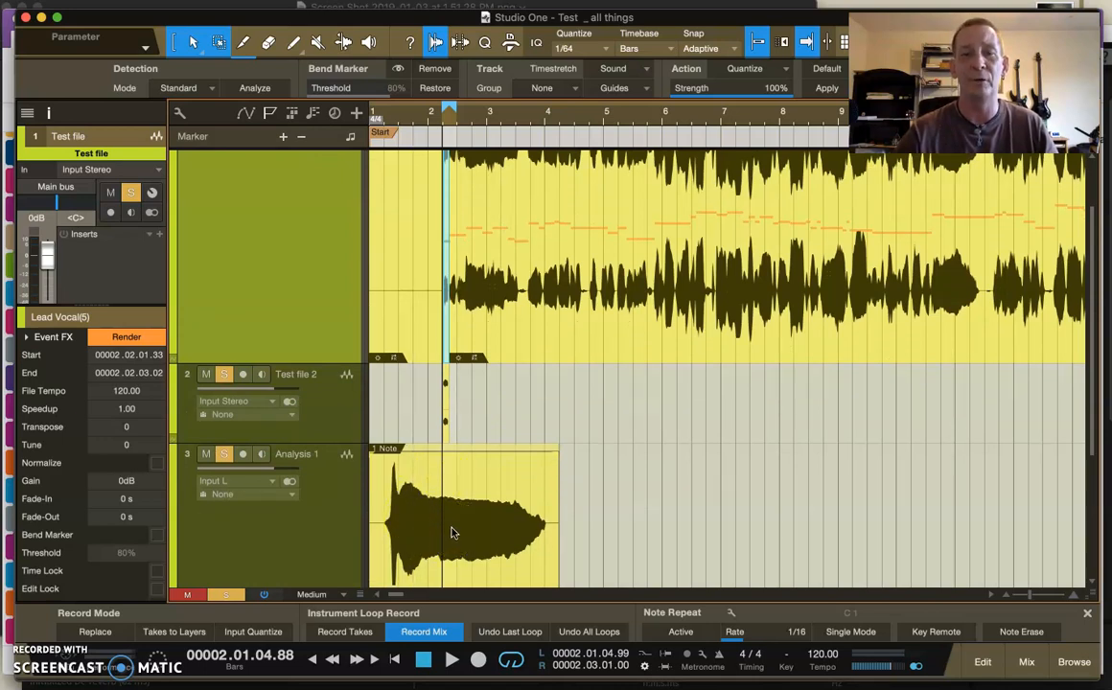
scroll(454, 534, up, 3)
click(513, 377)
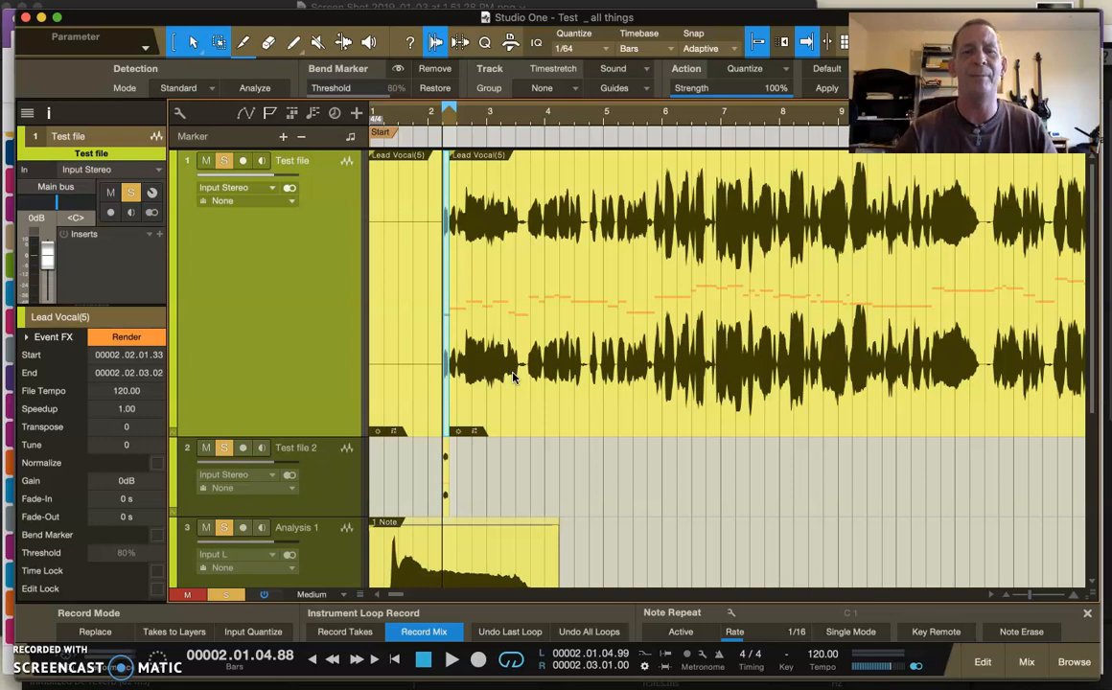
scroll(513, 377, down, 3)
click(467, 513)
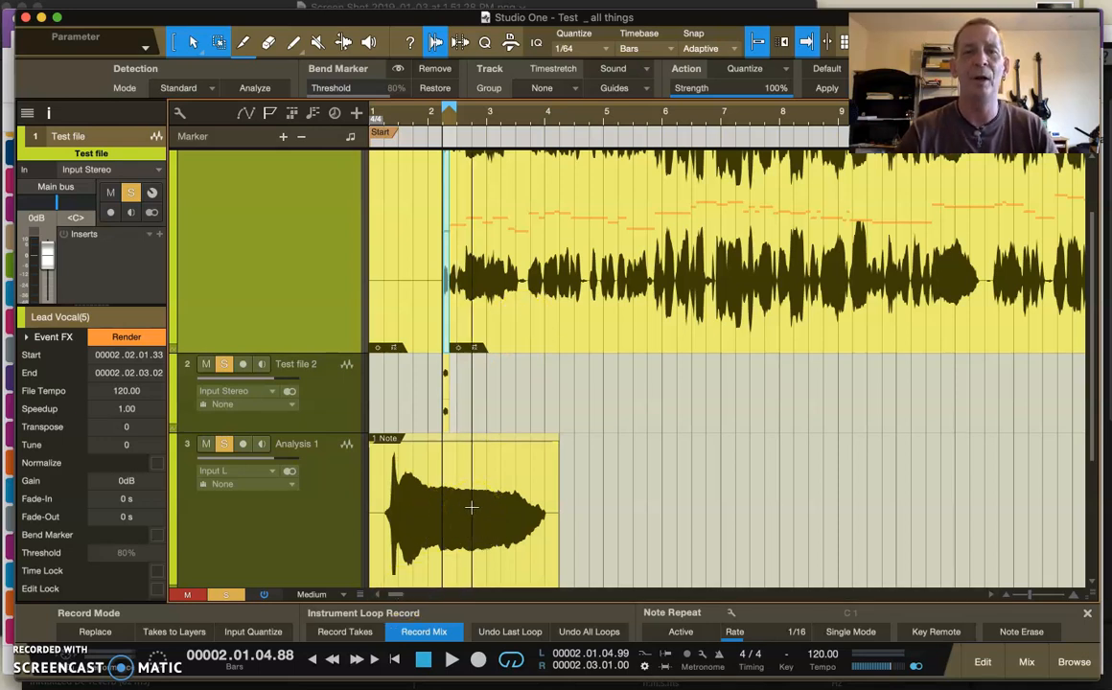
scroll(470, 508, up, 3)
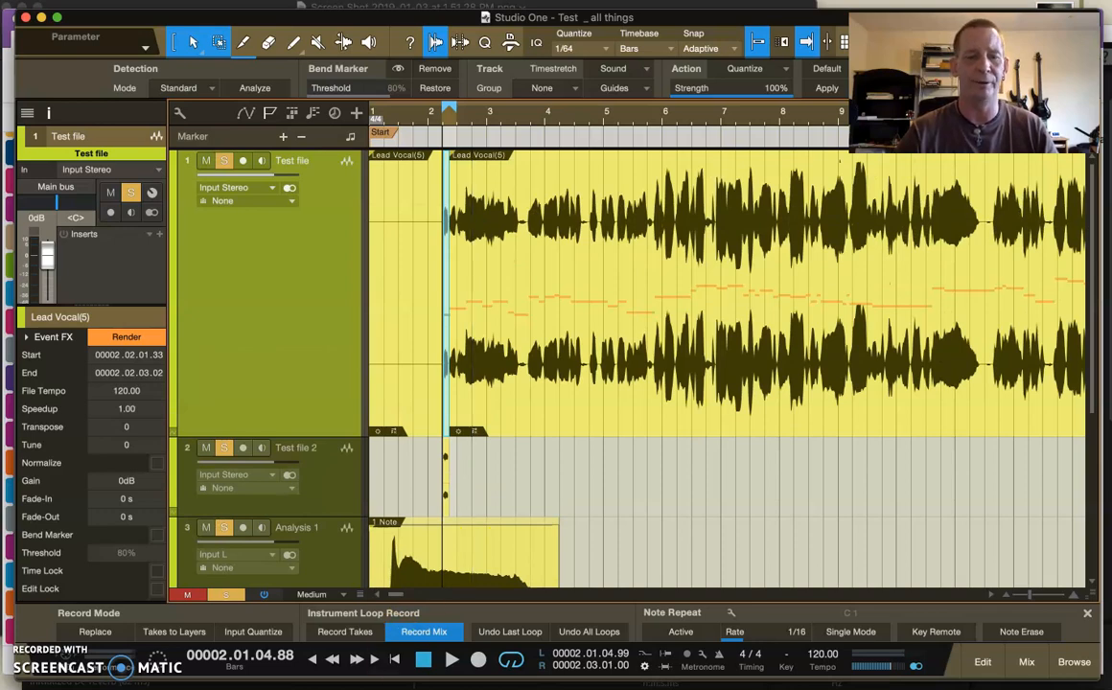
mouse_move(345, 673)
click(244, 666)
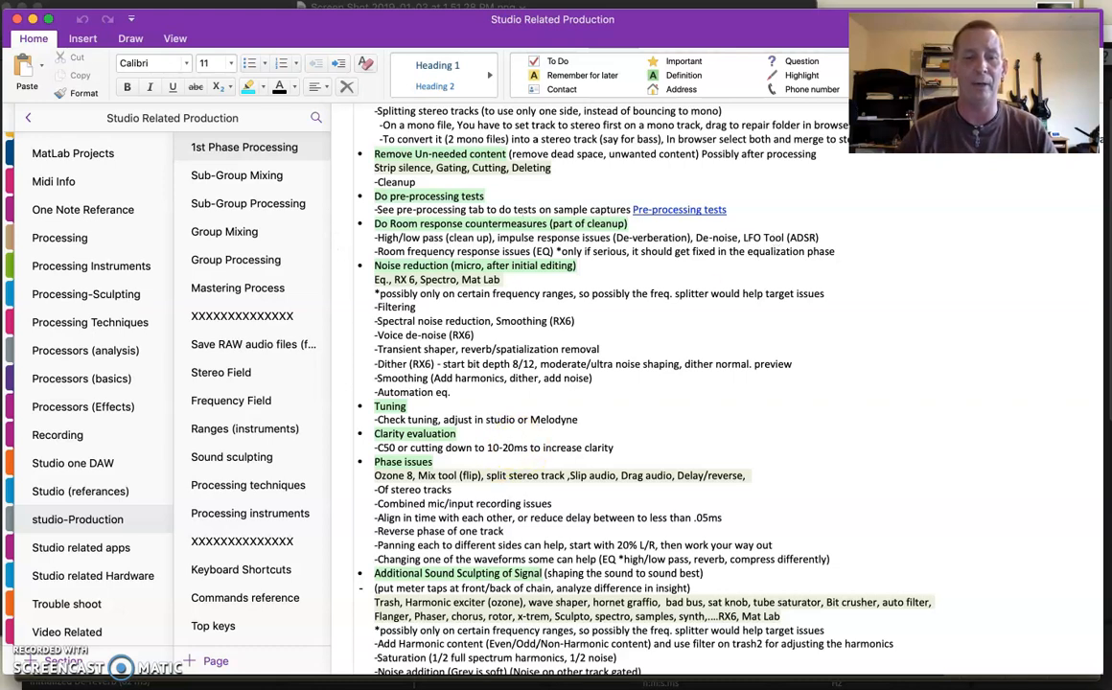
- Switch to iZotope RX 6, view the De-reverb module's controls, close the module, and return to the OneNote notes
mouse_move(388, 679)
click(307, 673)
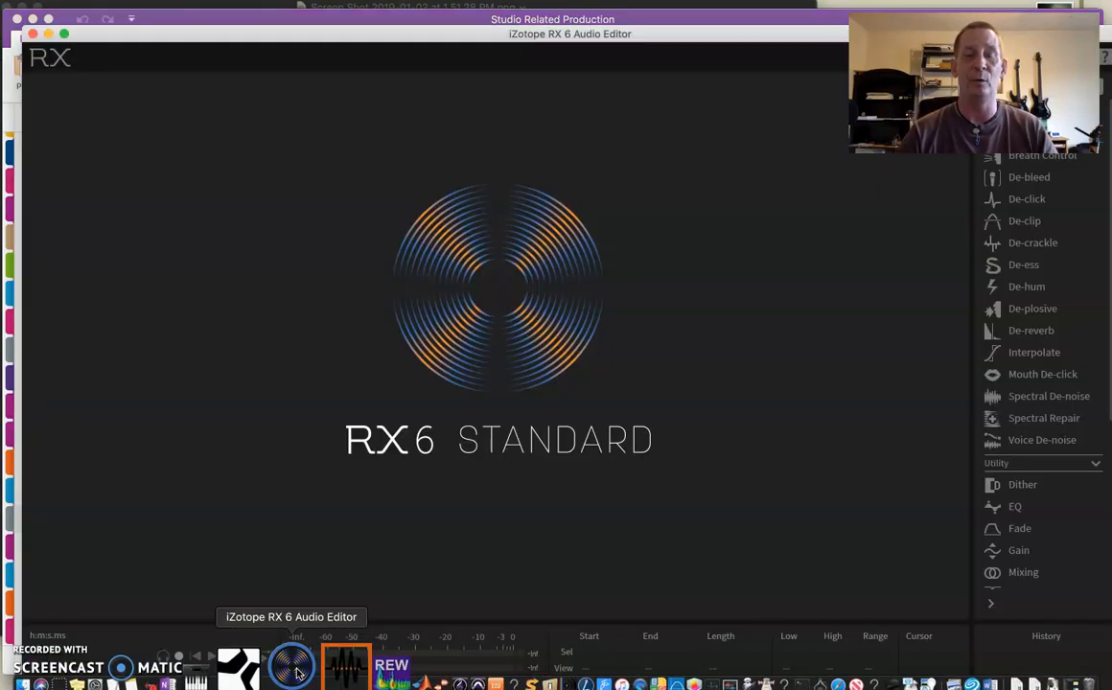
click(1028, 332)
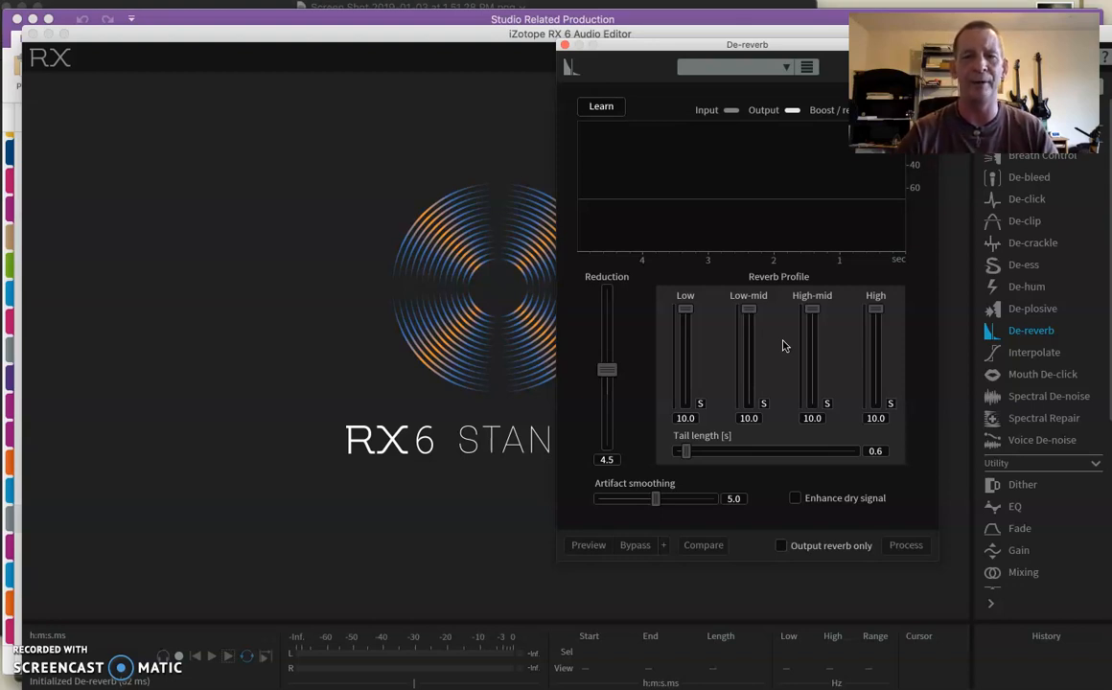
click(564, 45)
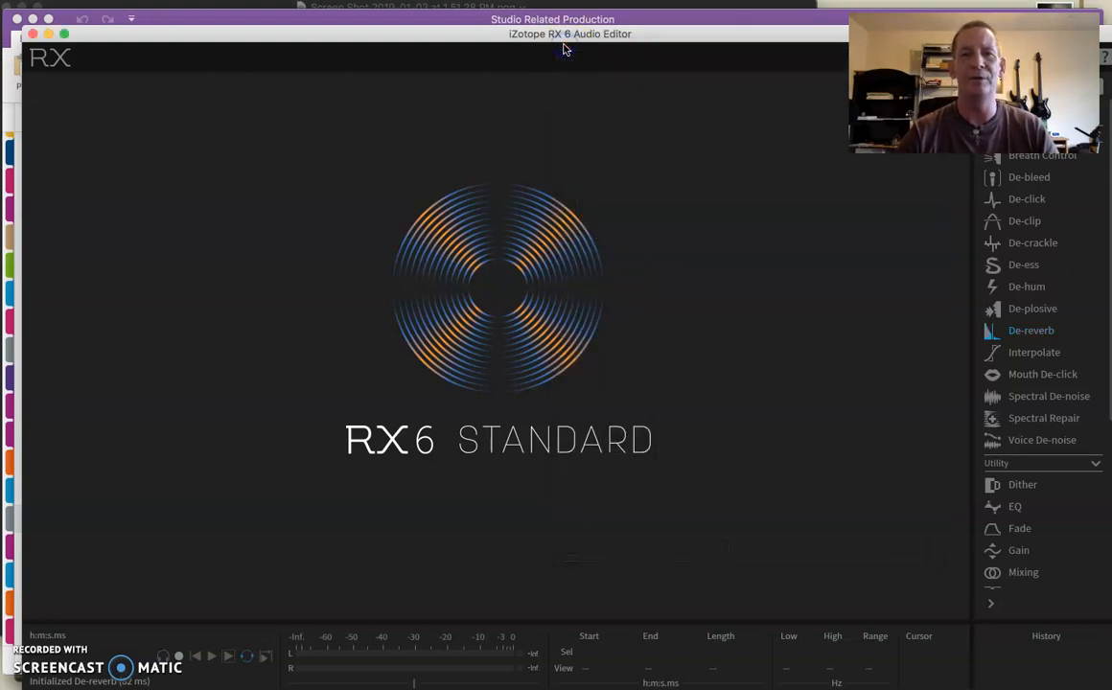
mouse_move(280, 678)
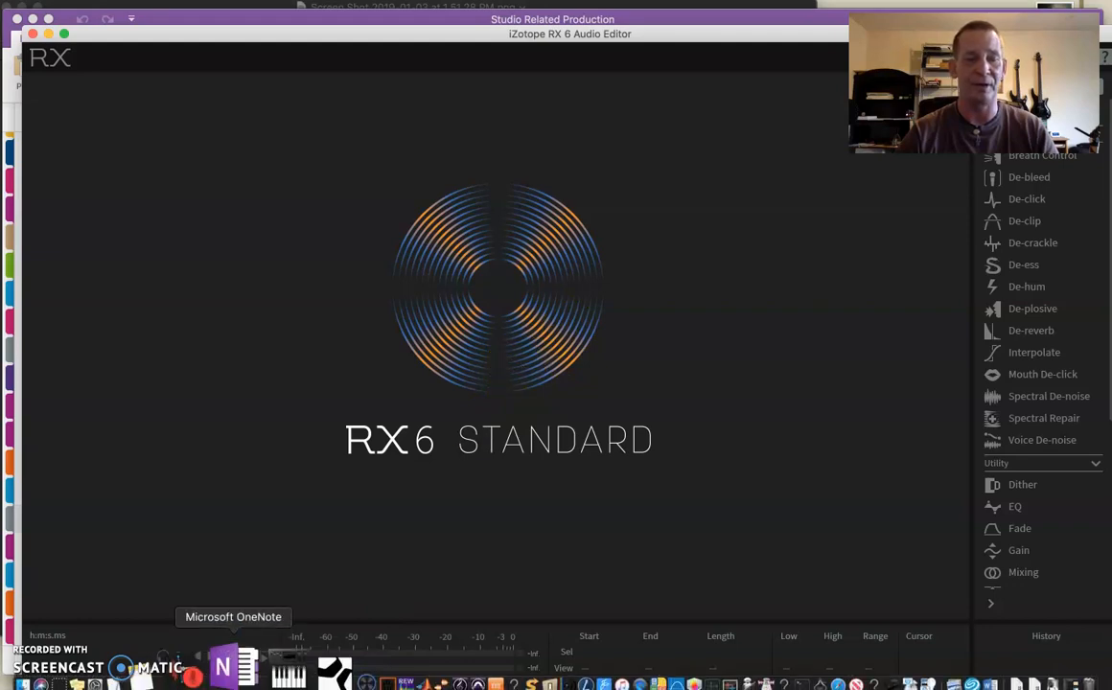
click(231, 665)
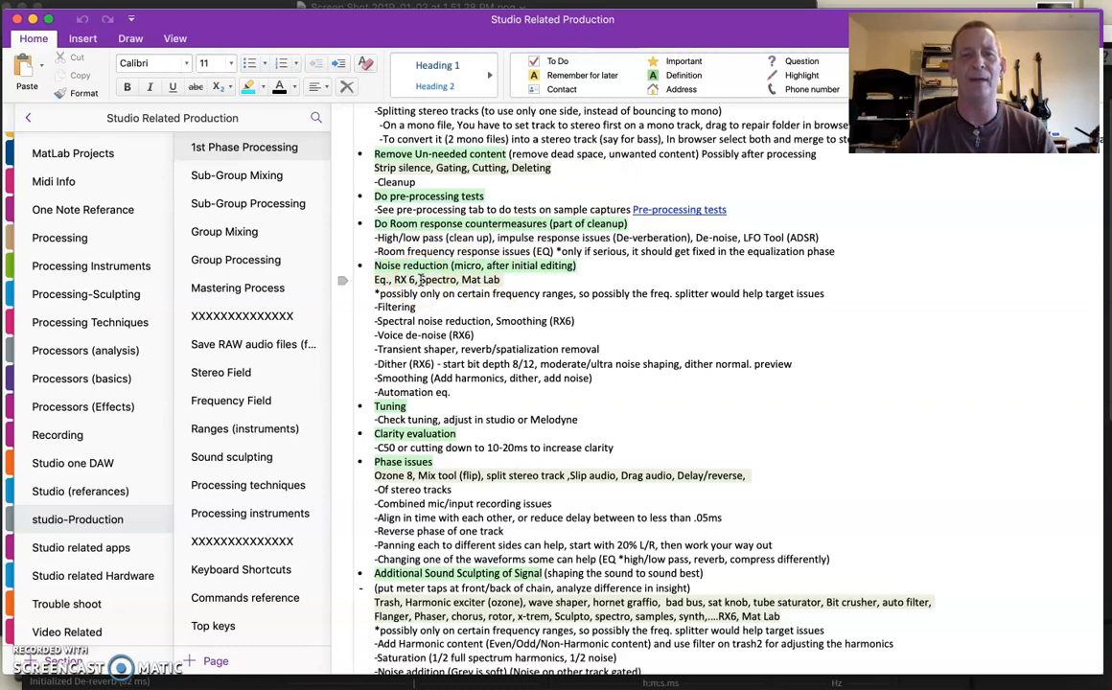
- Switch to iZotope RX 6, uncover its module list, and view the De-bleed module before closing it
click(296, 669)
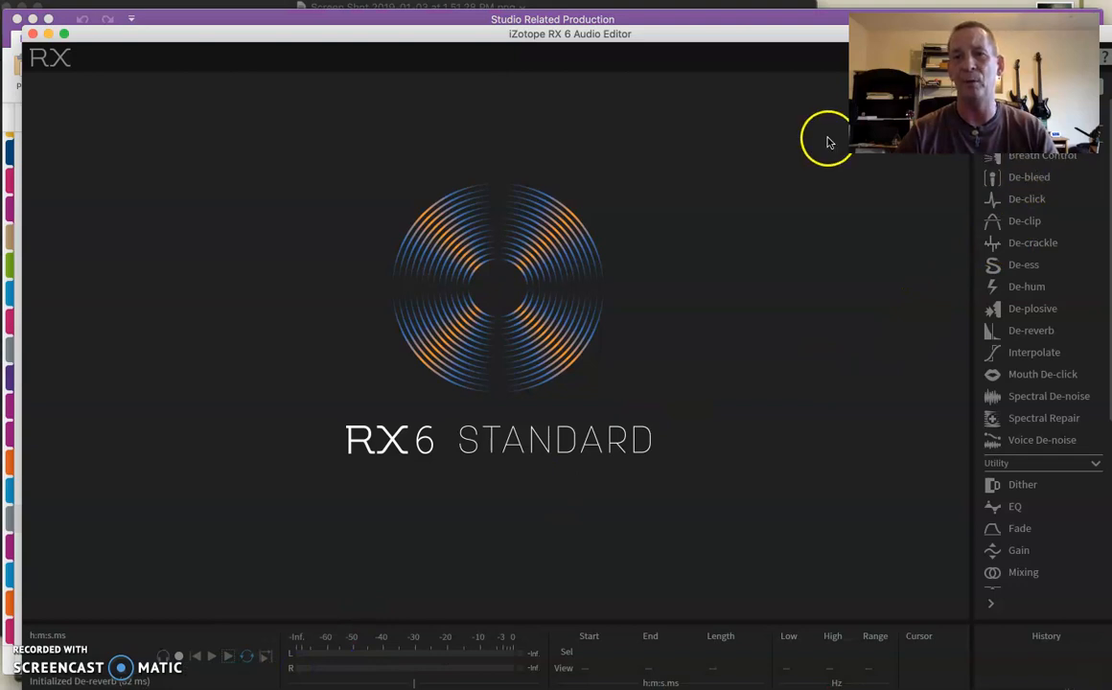
drag(764, 33, 770, 96)
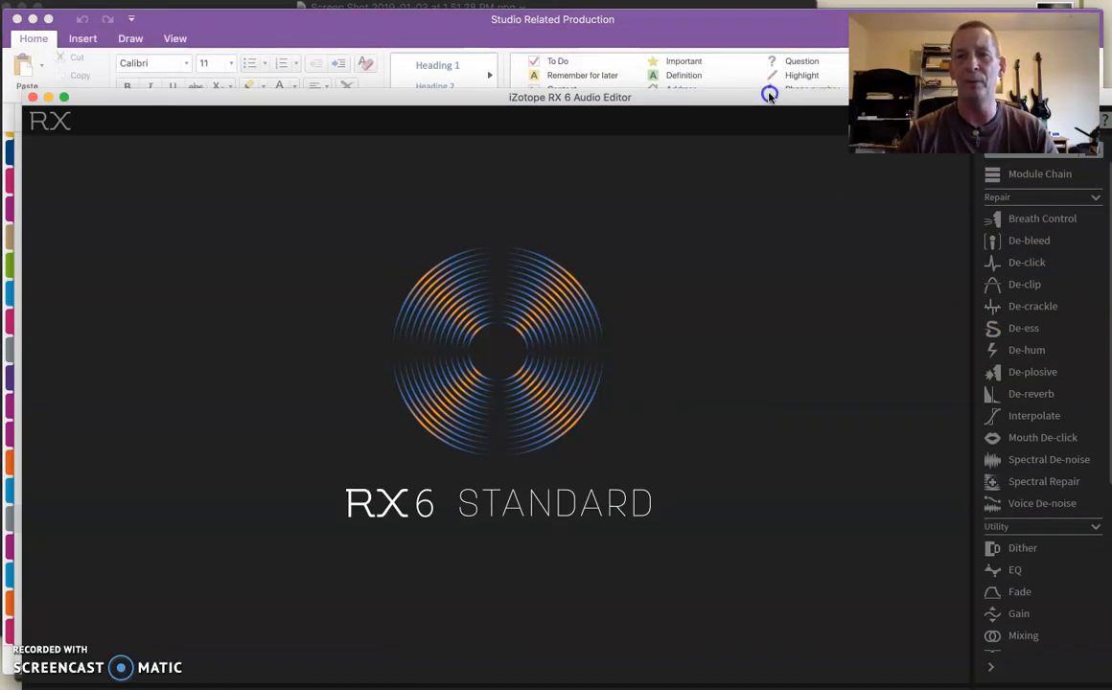
click(1030, 242)
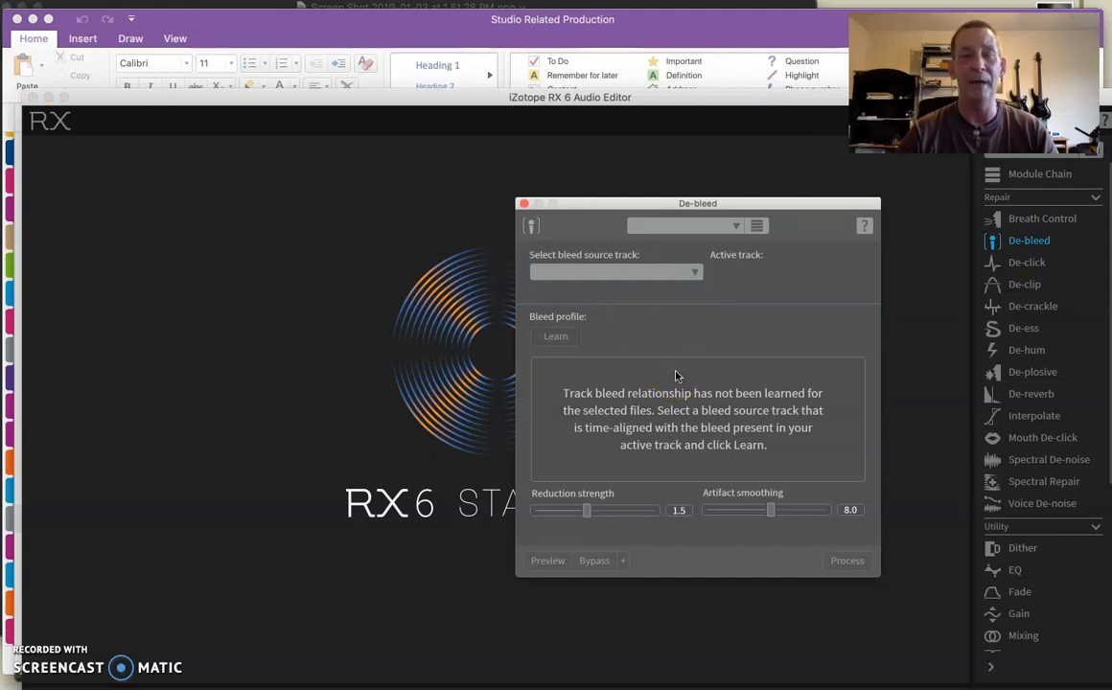
click(523, 205)
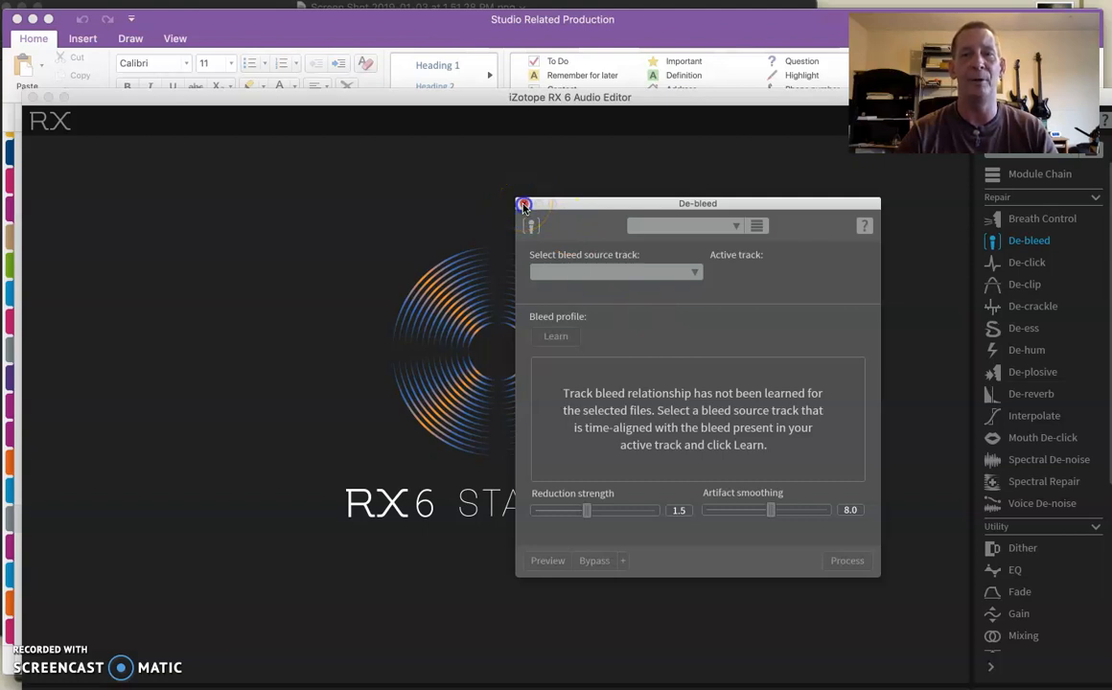
click(524, 204)
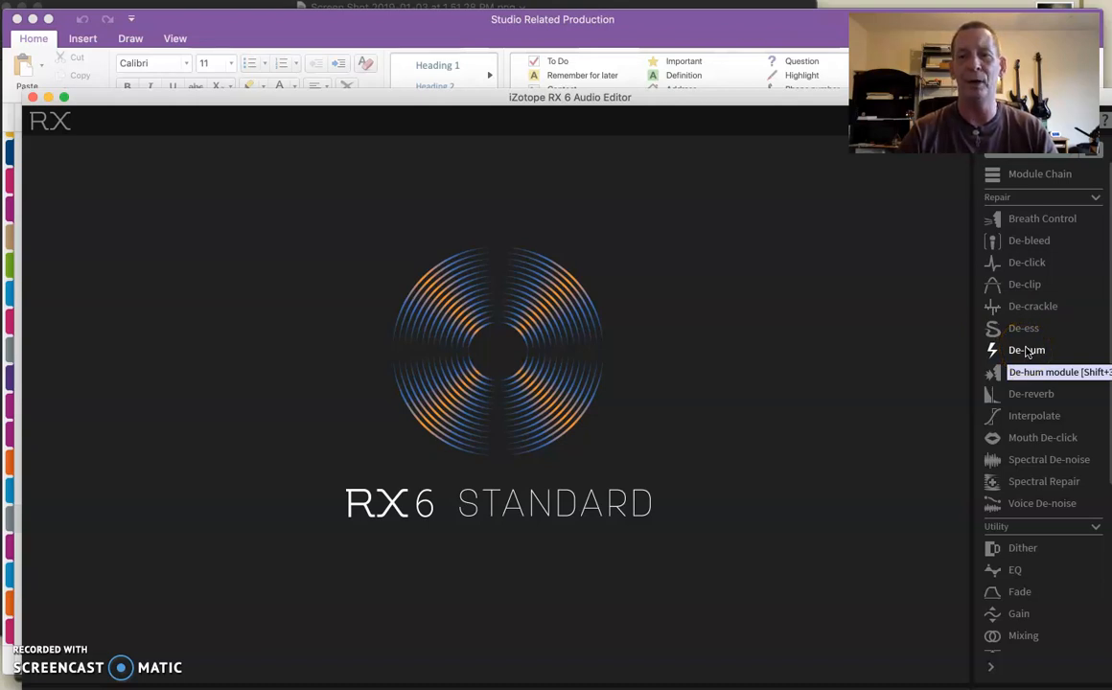
- View the Spectral De-noise module's noise profile and controls, and close both the module and the RX 6 editor window
click(1030, 465)
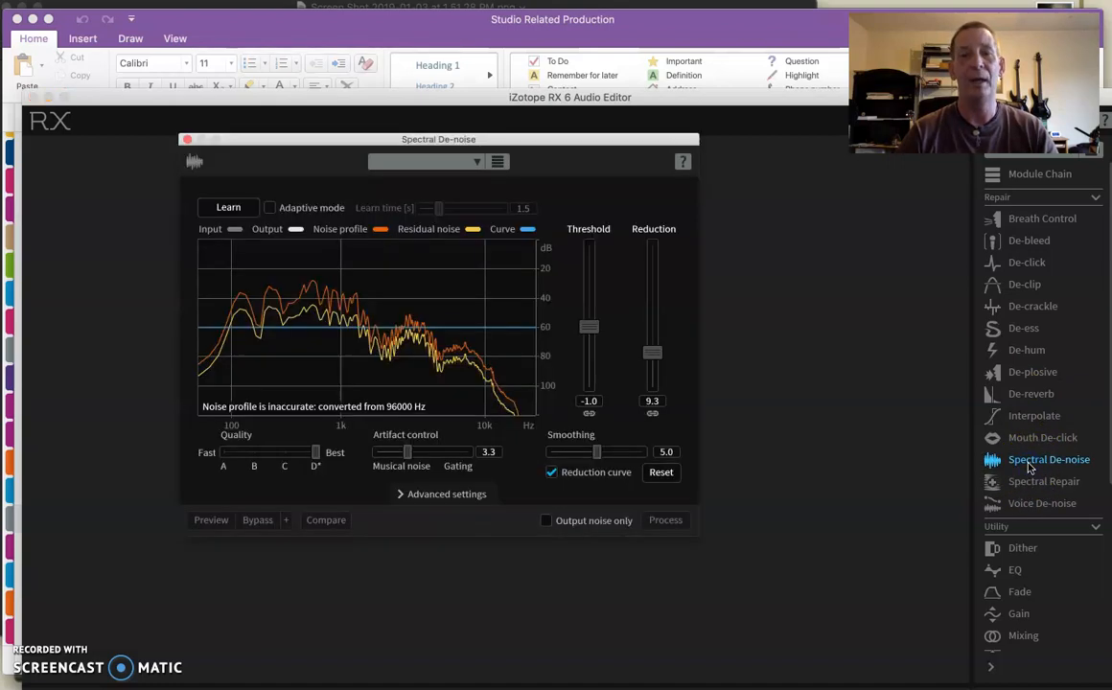
click(363, 142)
drag(362, 142, 482, 151)
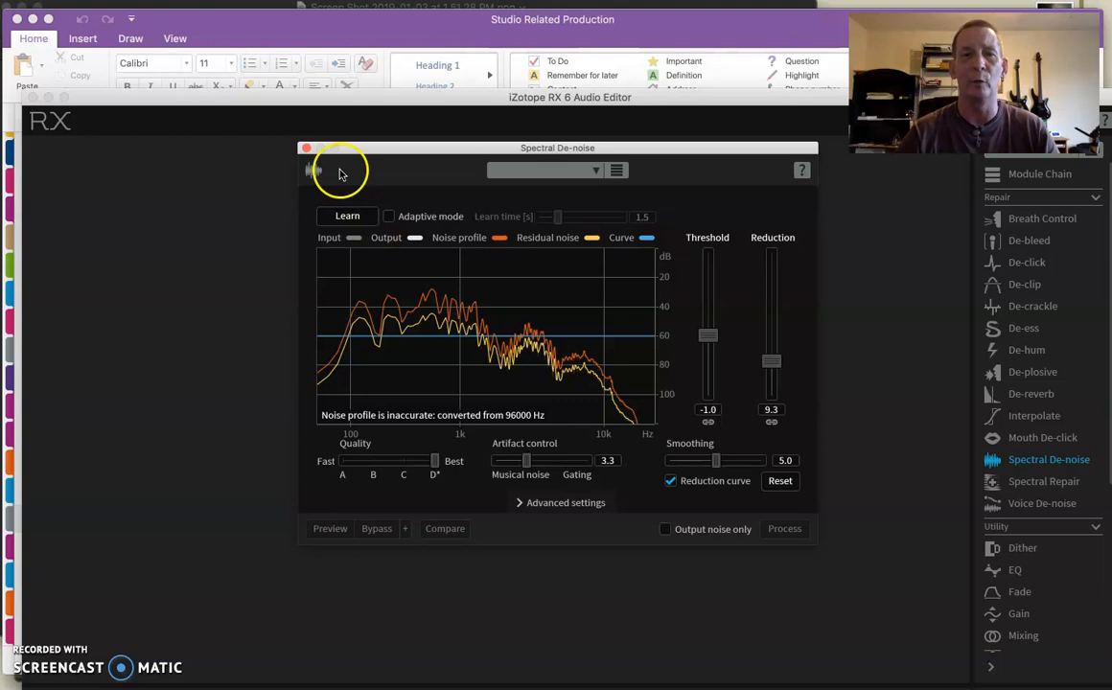
click(305, 148)
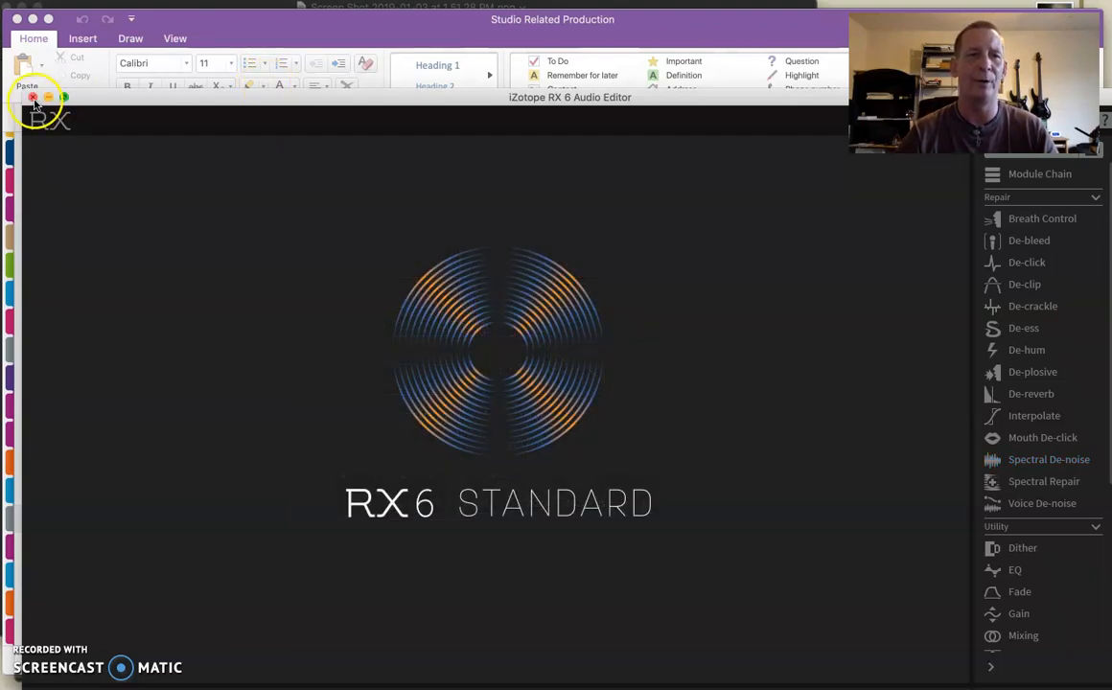
click(32, 97)
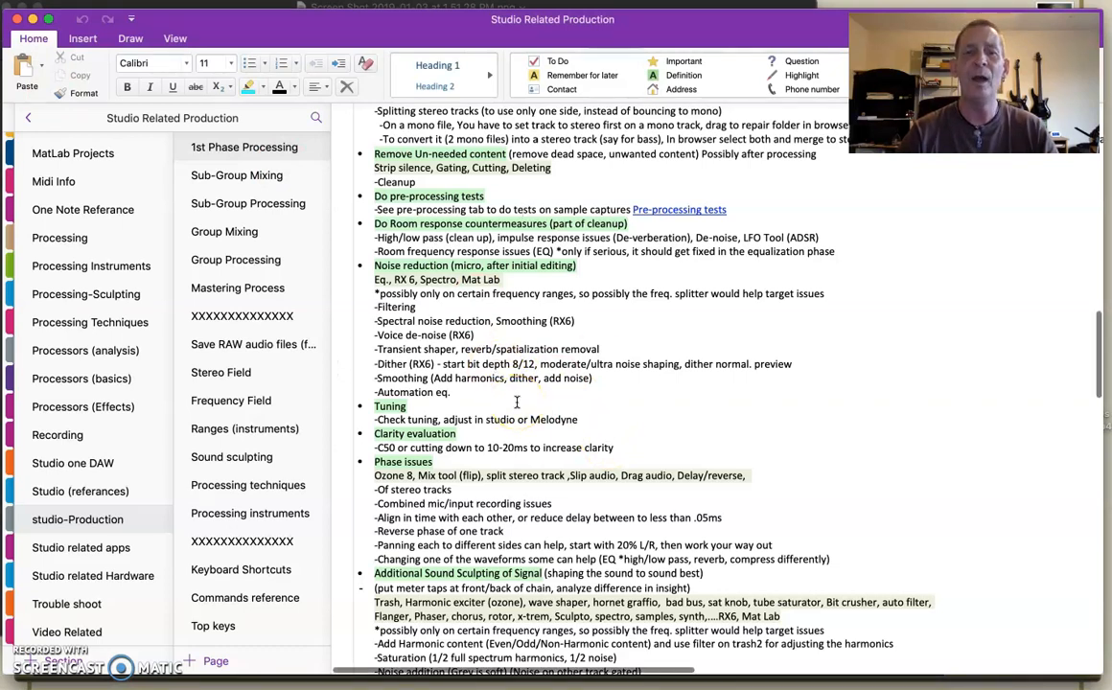
- Switch to Preview, view the C50 clarity figure and the sound energy chart of direct and reverberant sound, and close the window
scroll(516, 403, down, 2)
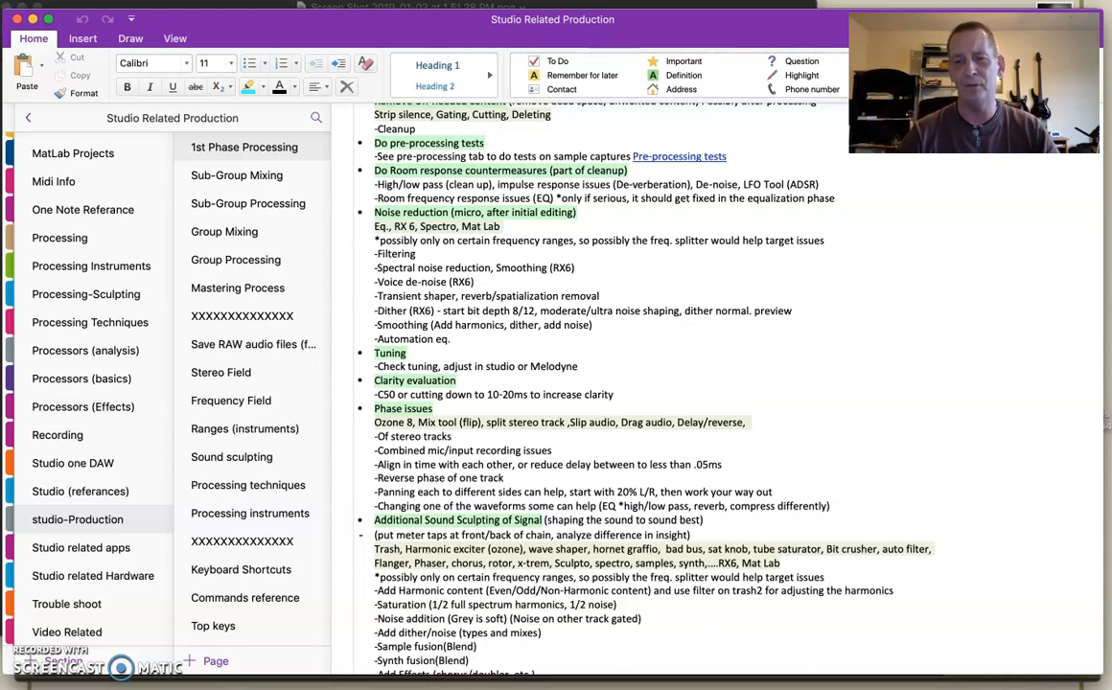
mouse_move(733, 671)
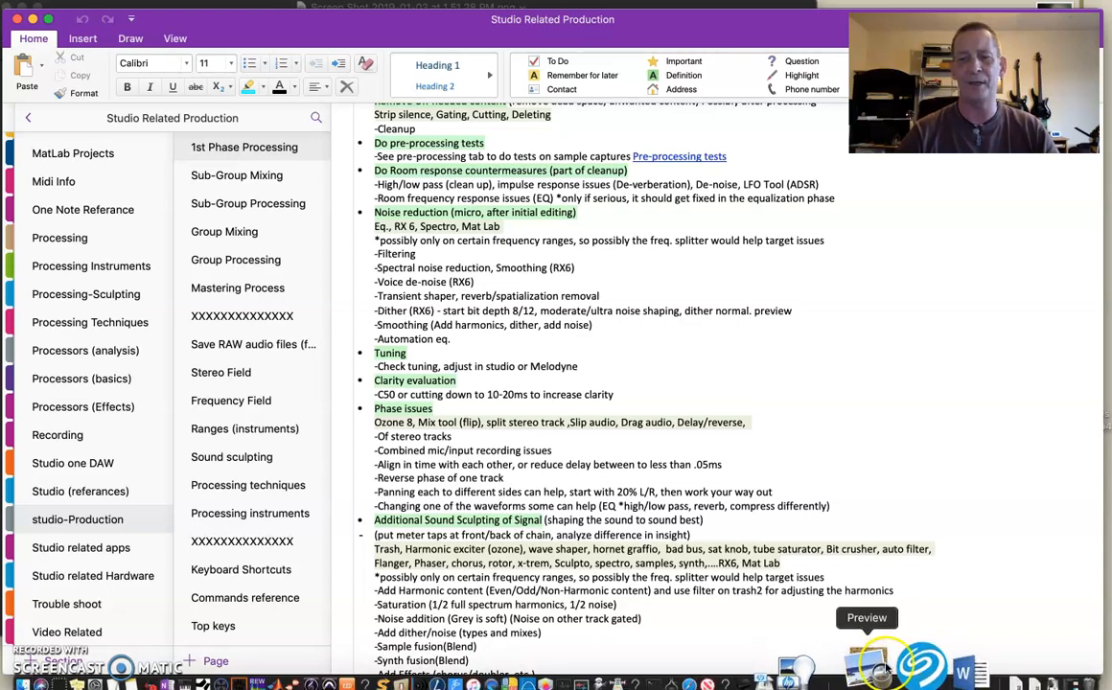
click(882, 671)
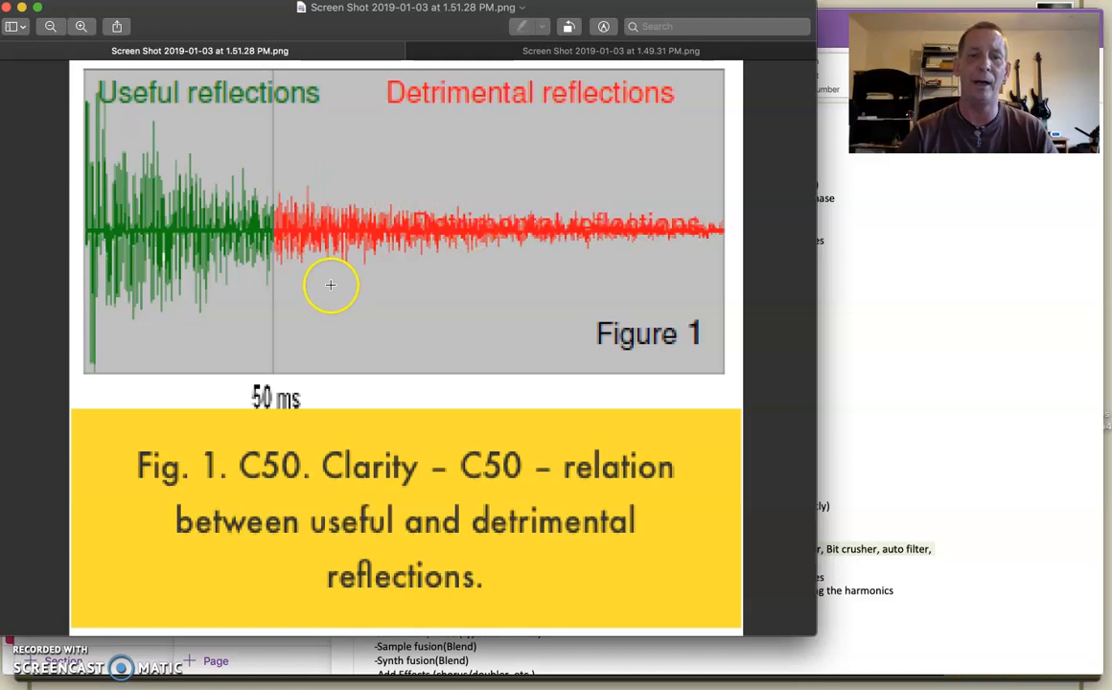
click(489, 50)
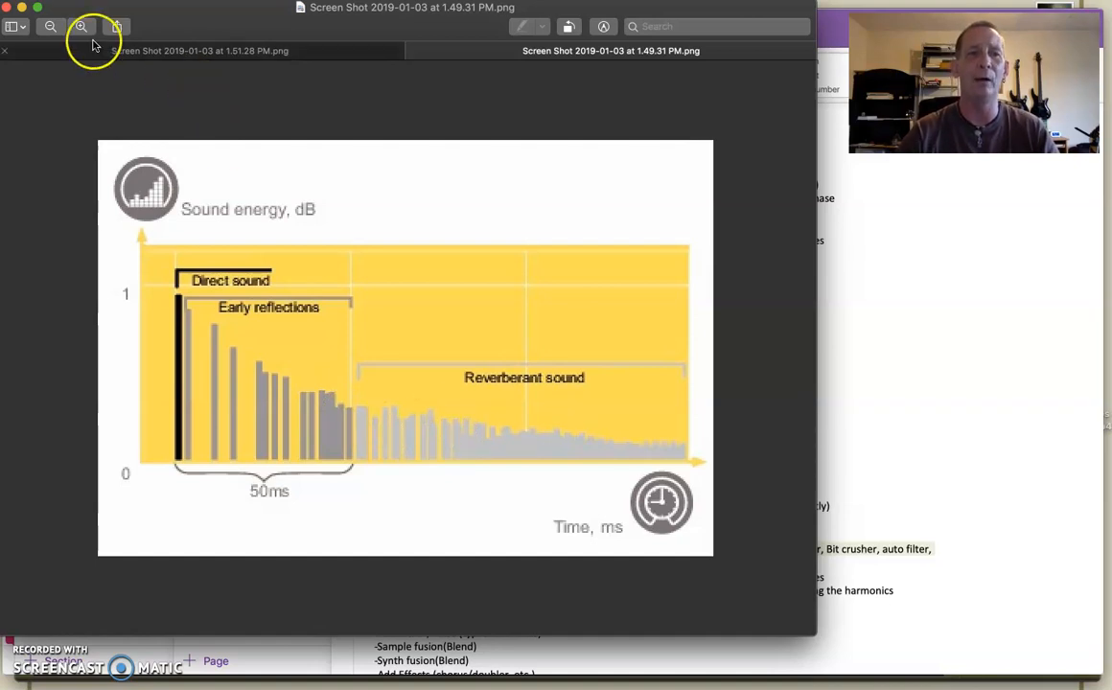
click(6, 8)
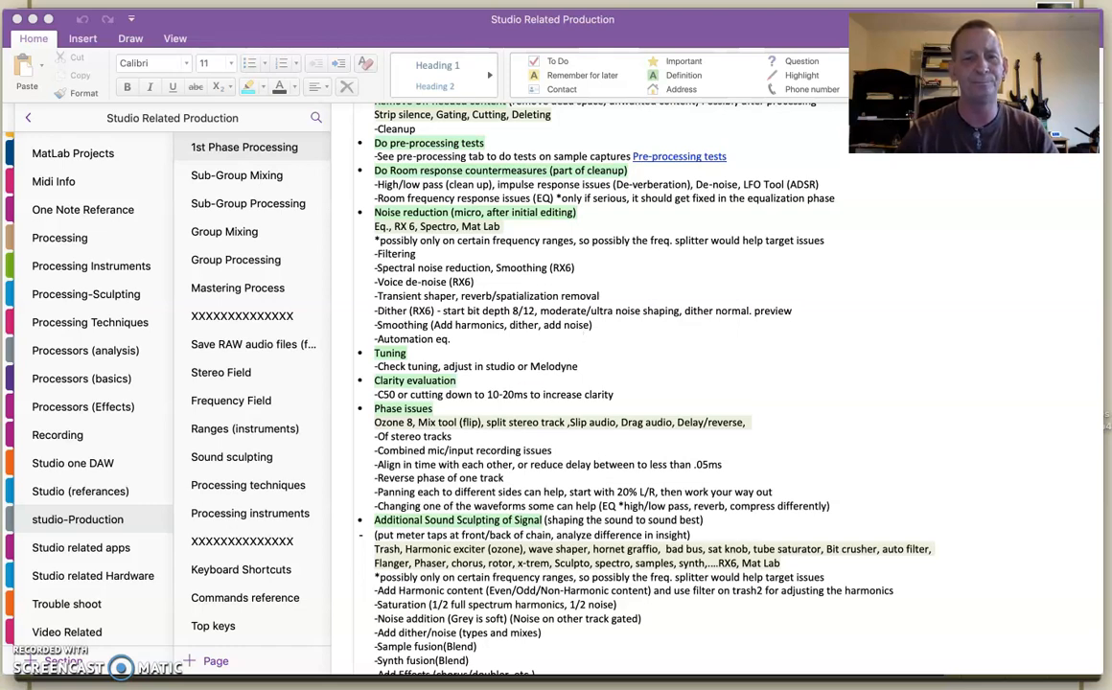
- Switch to Studio One and zoom the timeline in on the short Lead Vocal clip just after 2.2 on the Test file track
mouse_move(323, 658)
click(276, 666)
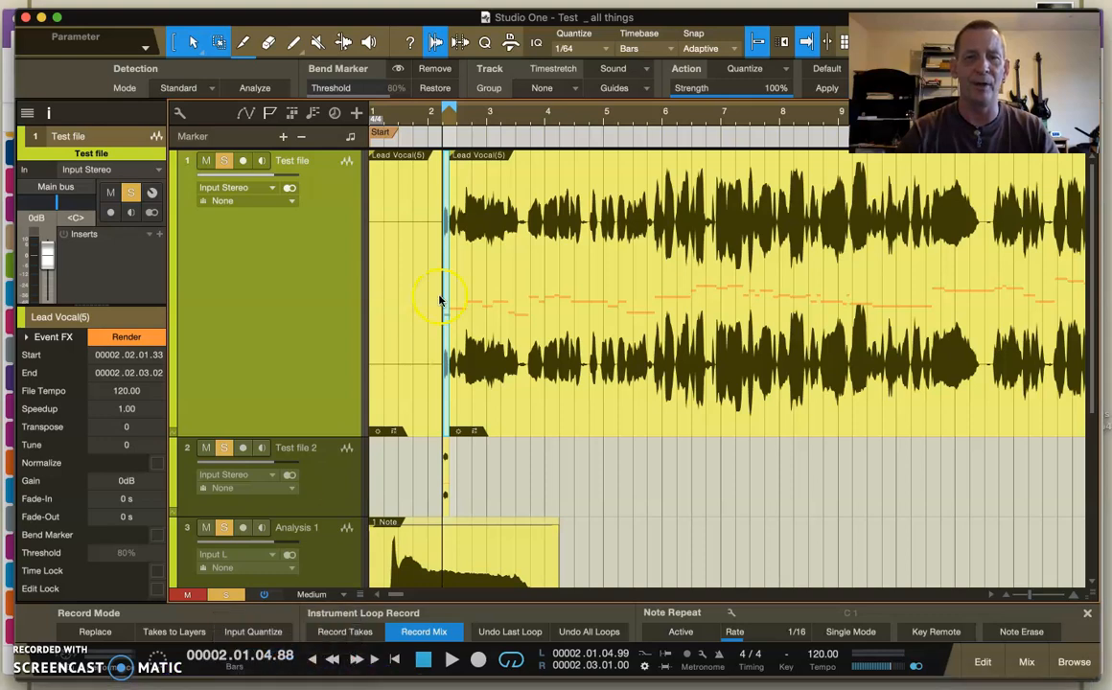
mouse_move(446, 113)
mouse_down()
mouse_move(463, 164)
mouse_move(551, 190)
mouse_up()
click(537, 360)
click(516, 219)
click(612, 264)
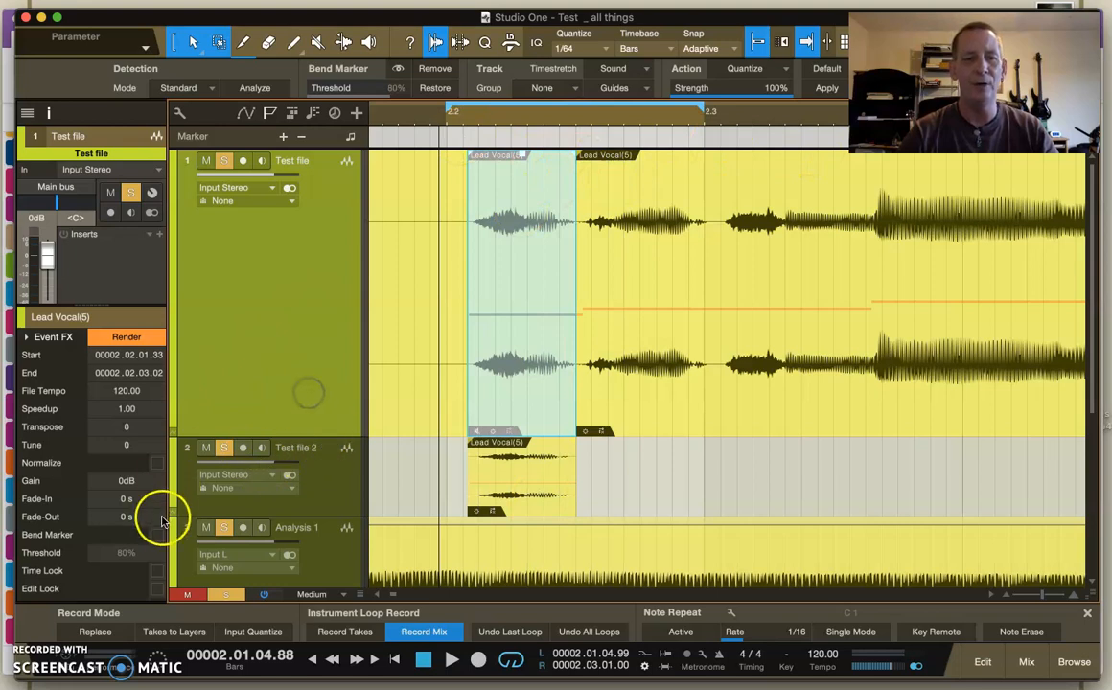
- Inspect the short Lead Vocal clip's Tune field, compare the clip with its copy on Test file 2, and point out the Mute tool
click(131, 445)
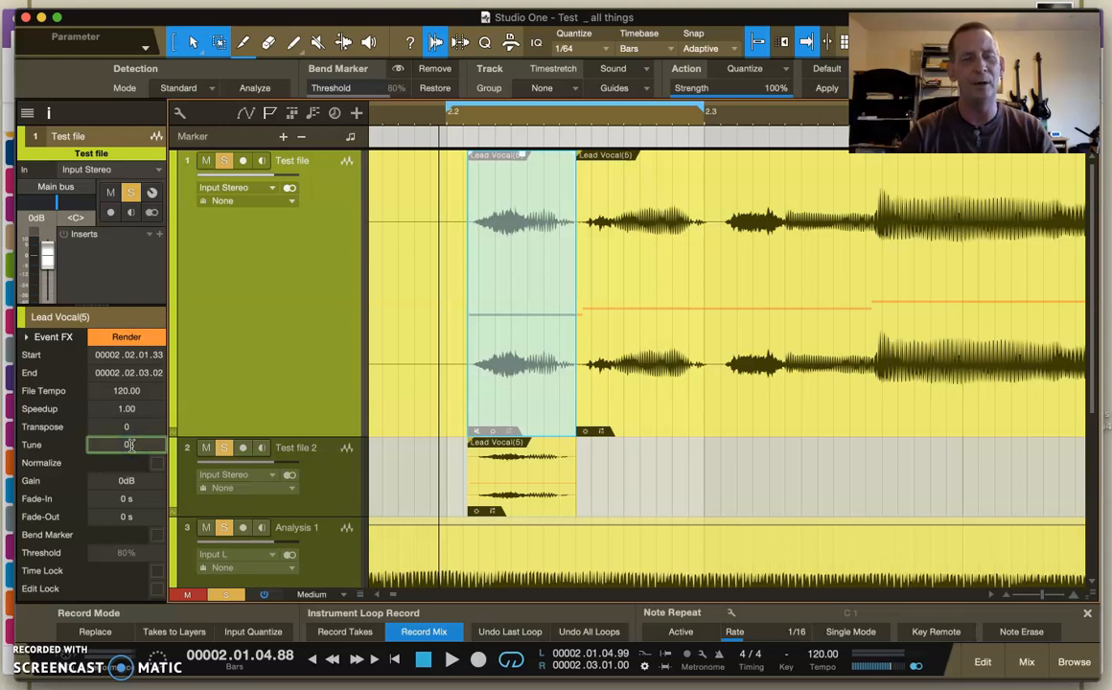
click(305, 368)
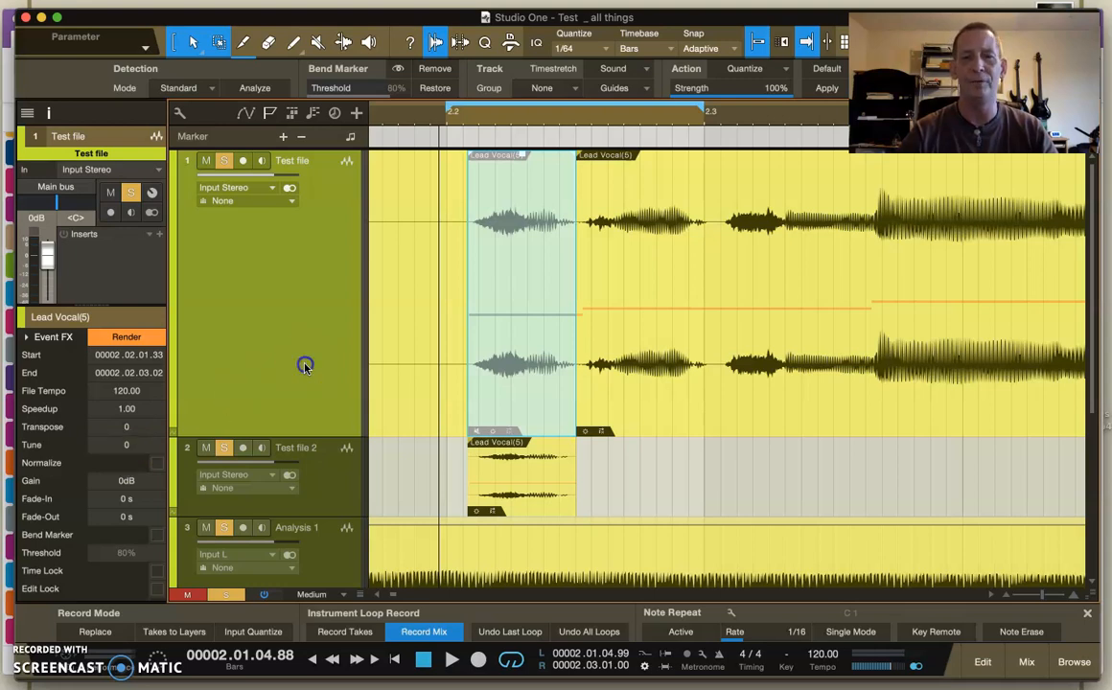
click(518, 495)
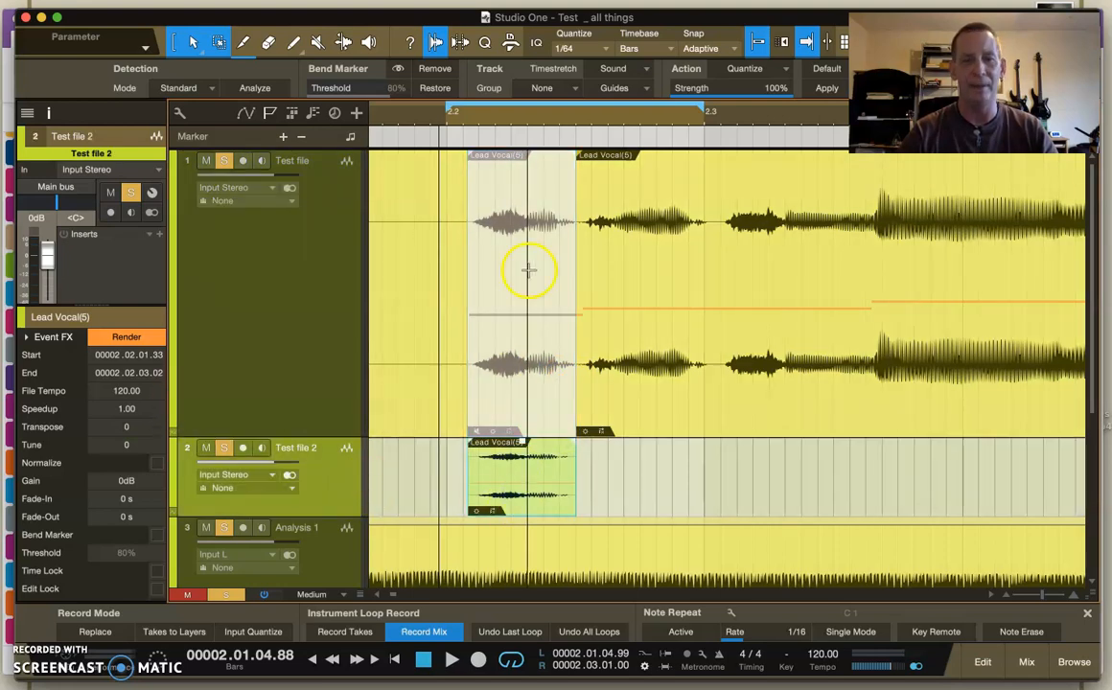
click(537, 370)
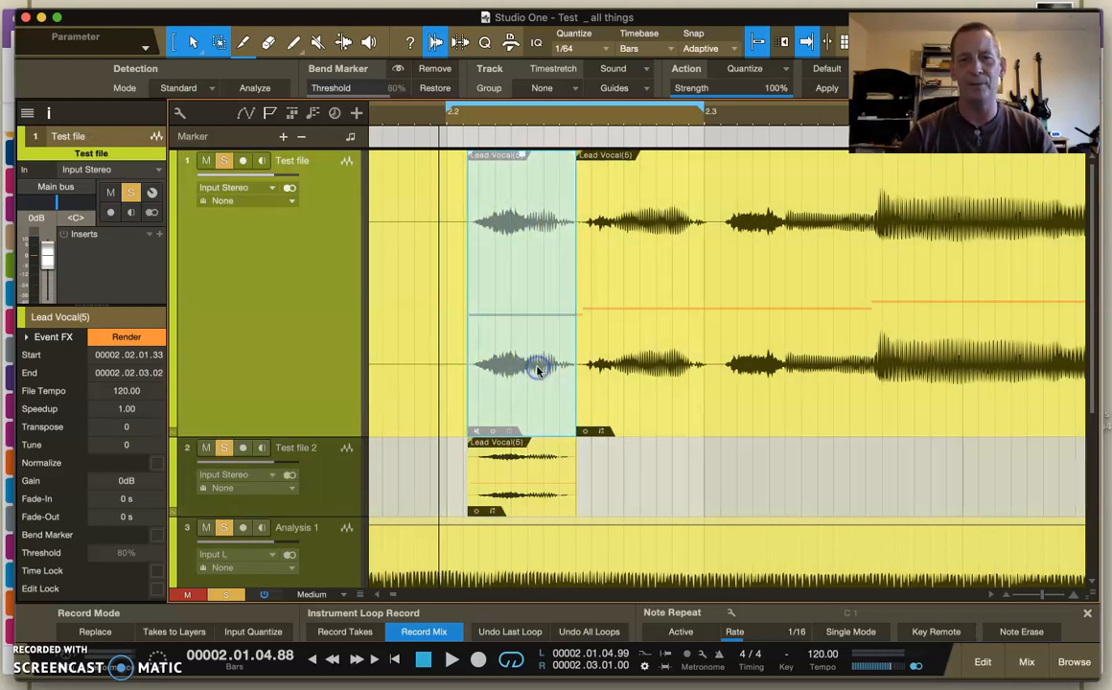
click(319, 44)
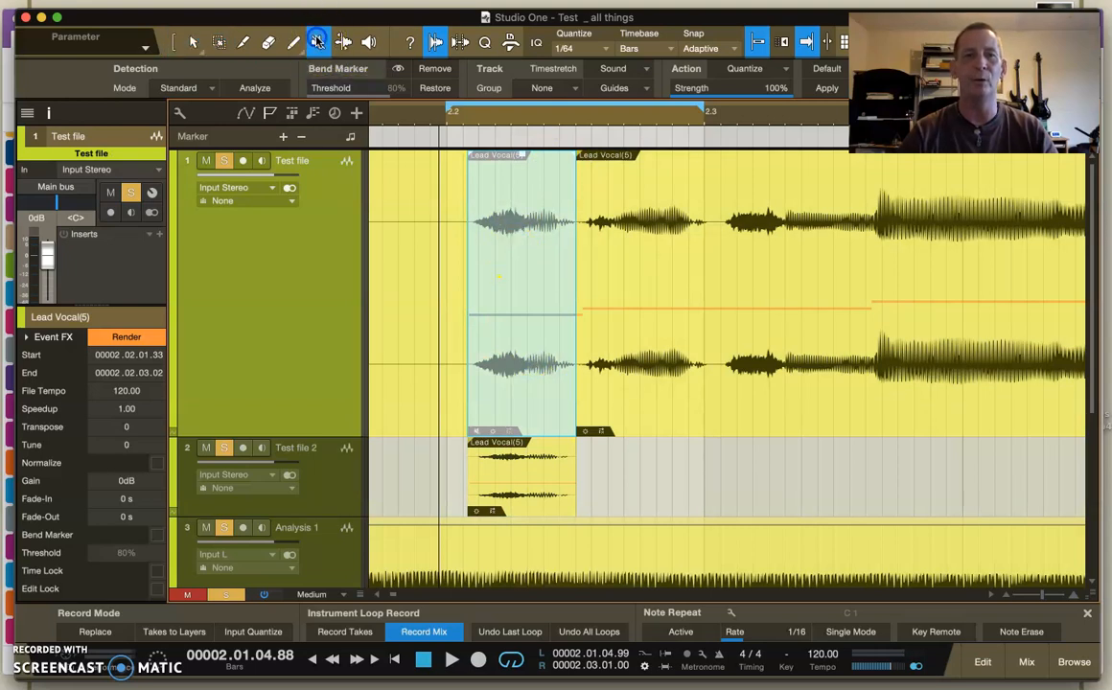
click(174, 43)
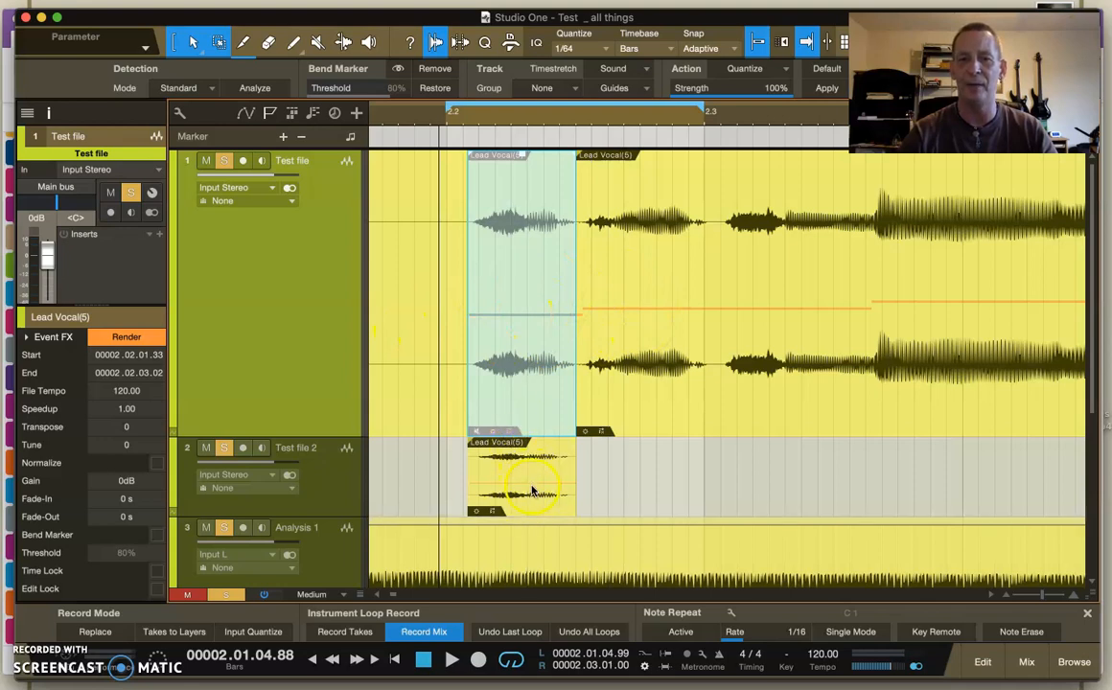
- Replace the muted short Lead Vocal clip on Test file with its copy from Test file 2, and point out the clip's Tune field
click(313, 481)
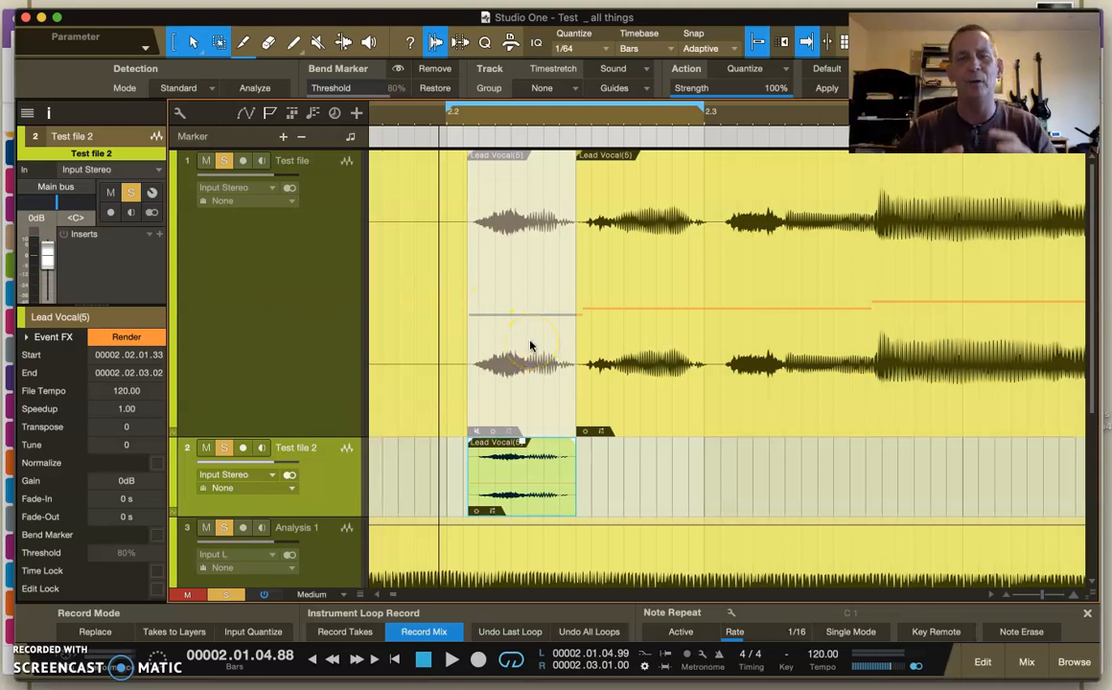
click(125, 445)
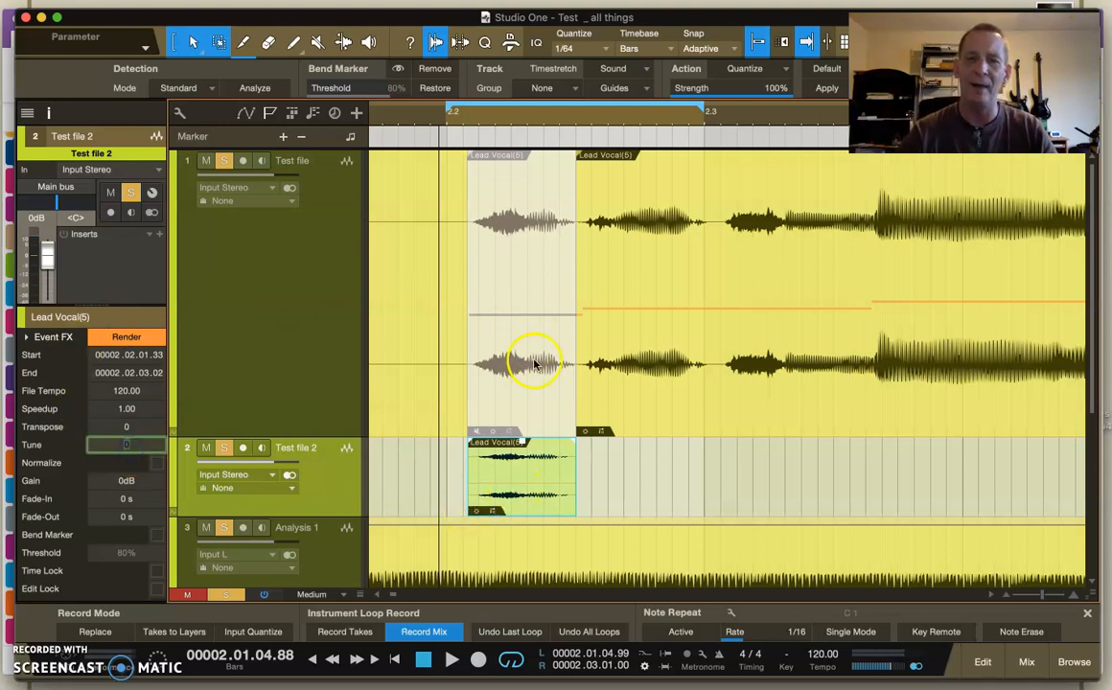
click(531, 387)
key(Delete)
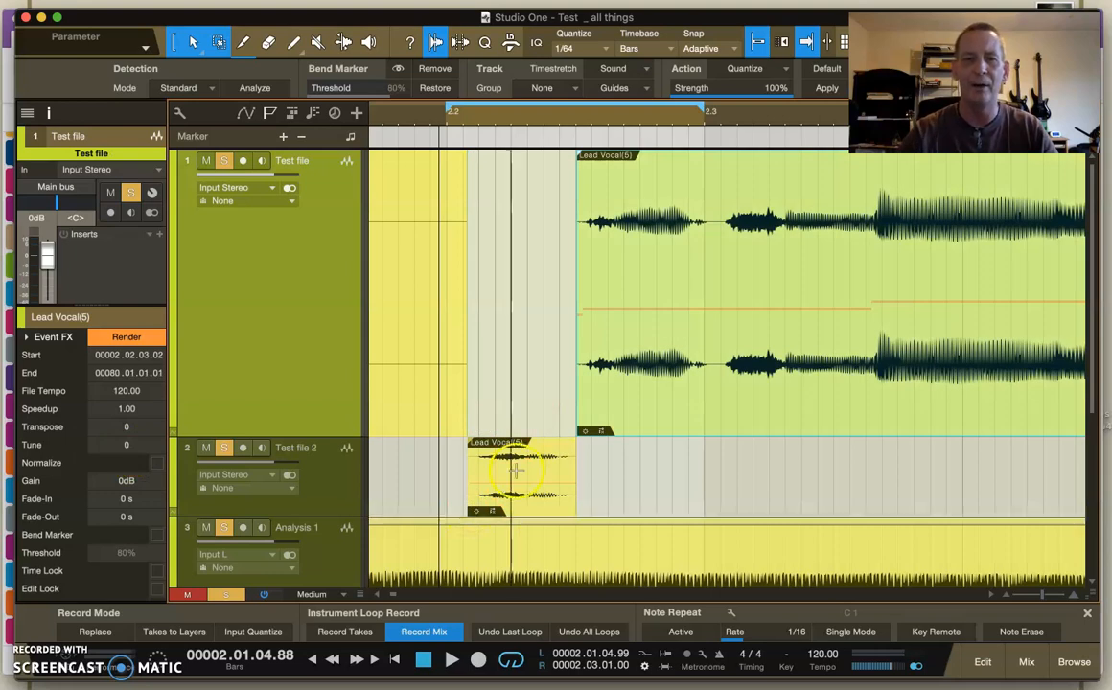
drag(522, 494, 521, 325)
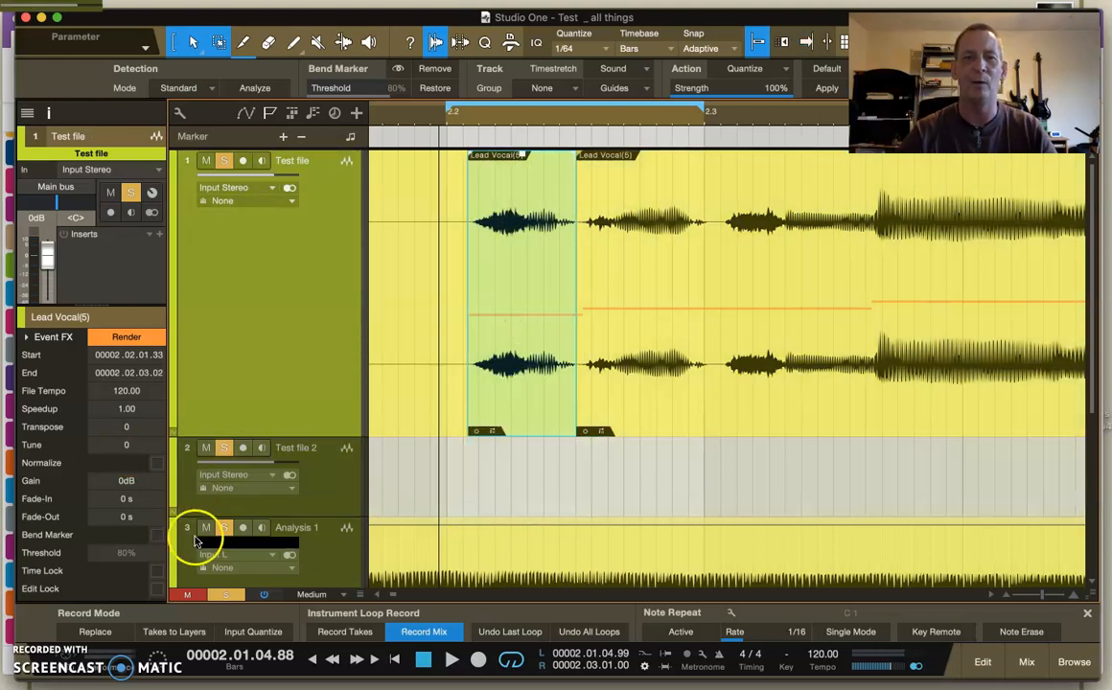
click(125, 445)
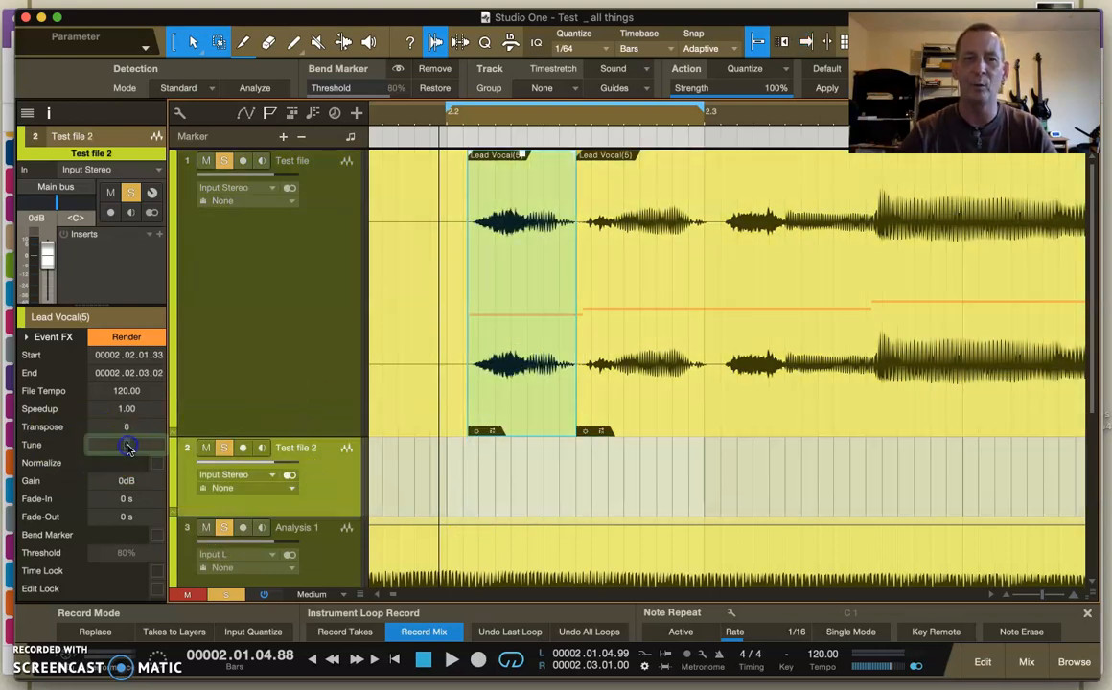
click(316, 489)
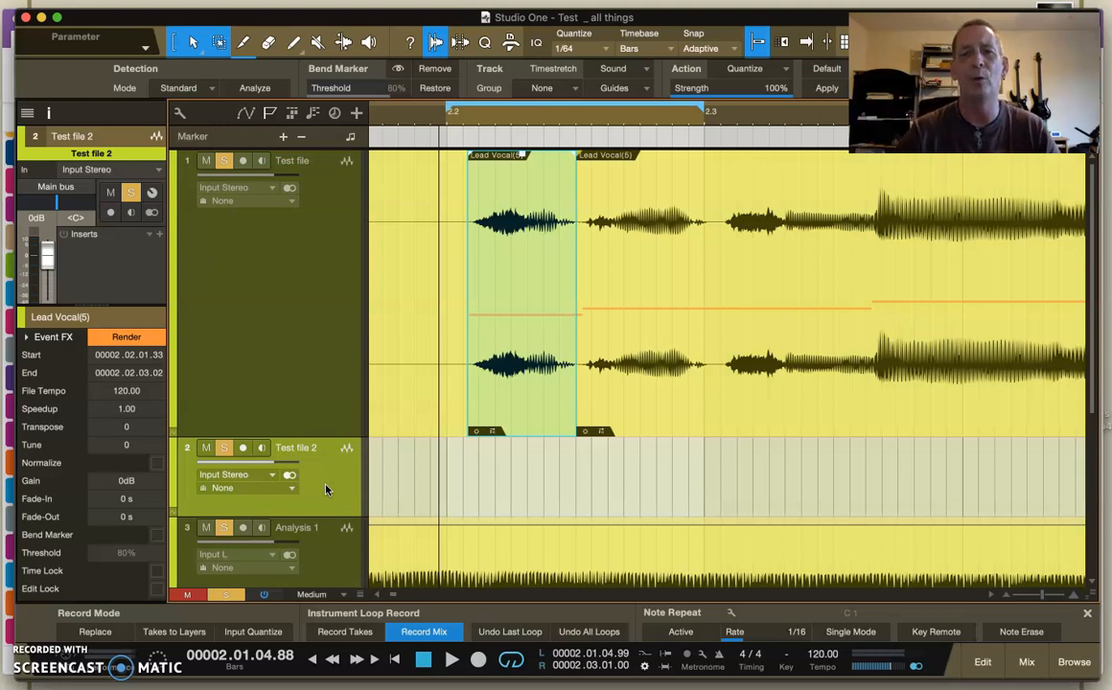
- Open the long Lead Vocal clip on the Test file track in Melodyne and reposition the editor so its note blobs are in view
mouse_move(264, 679)
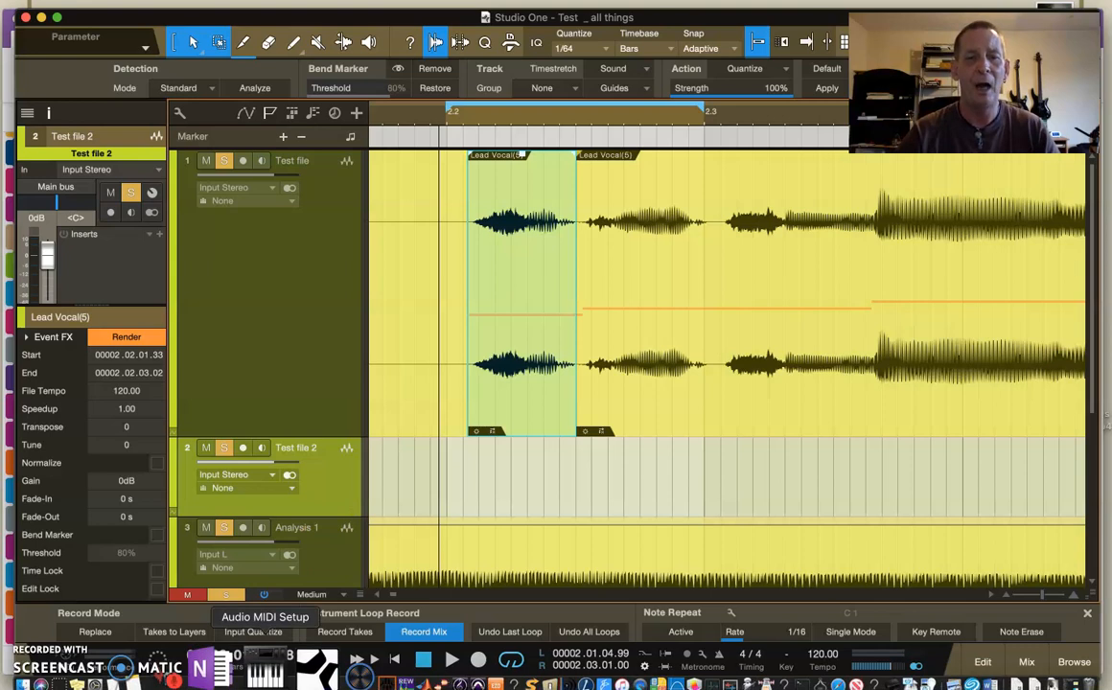
right_click(696, 413)
mouse_move(727, 362)
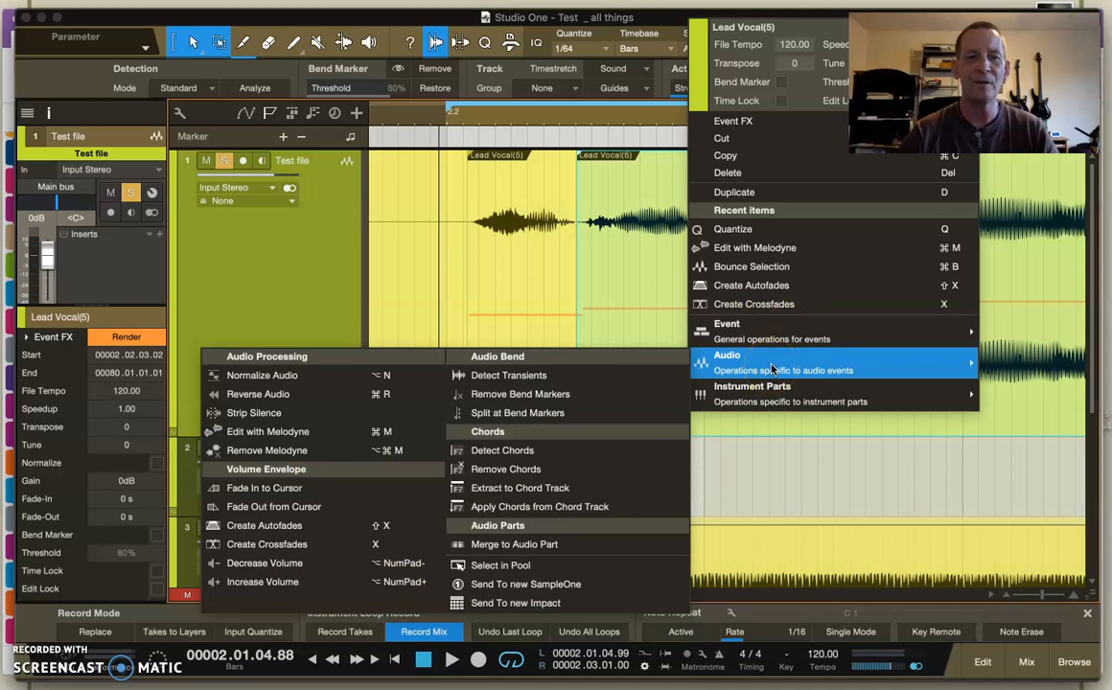
click(297, 433)
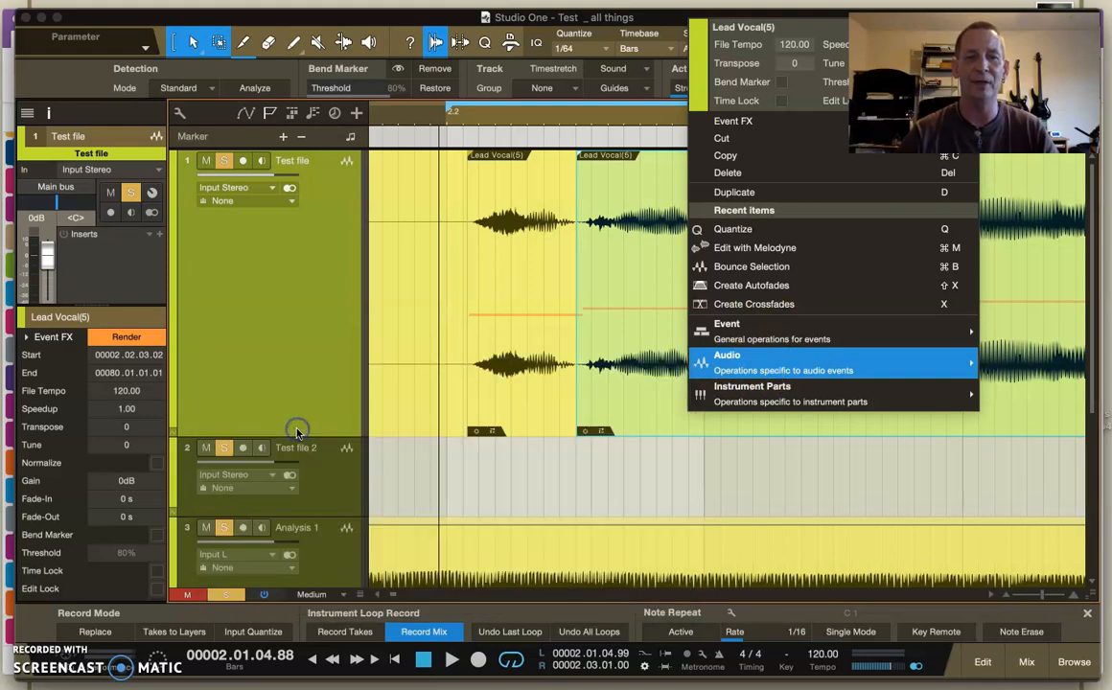
drag(635, 88, 636, 12)
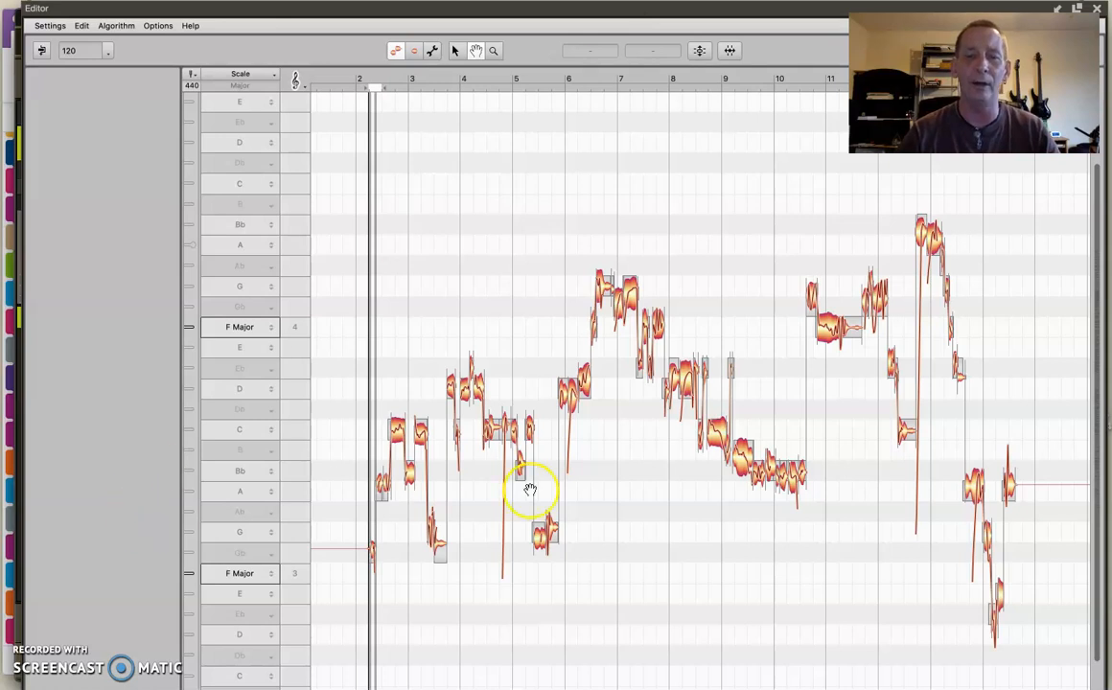
- Check the F4 note in bar 6, nudge the F4 note late in bar 7 to 0 ct, and check the C4 note late in bar 8
drag(593, 330, 599, 381)
click(456, 50)
click(593, 329)
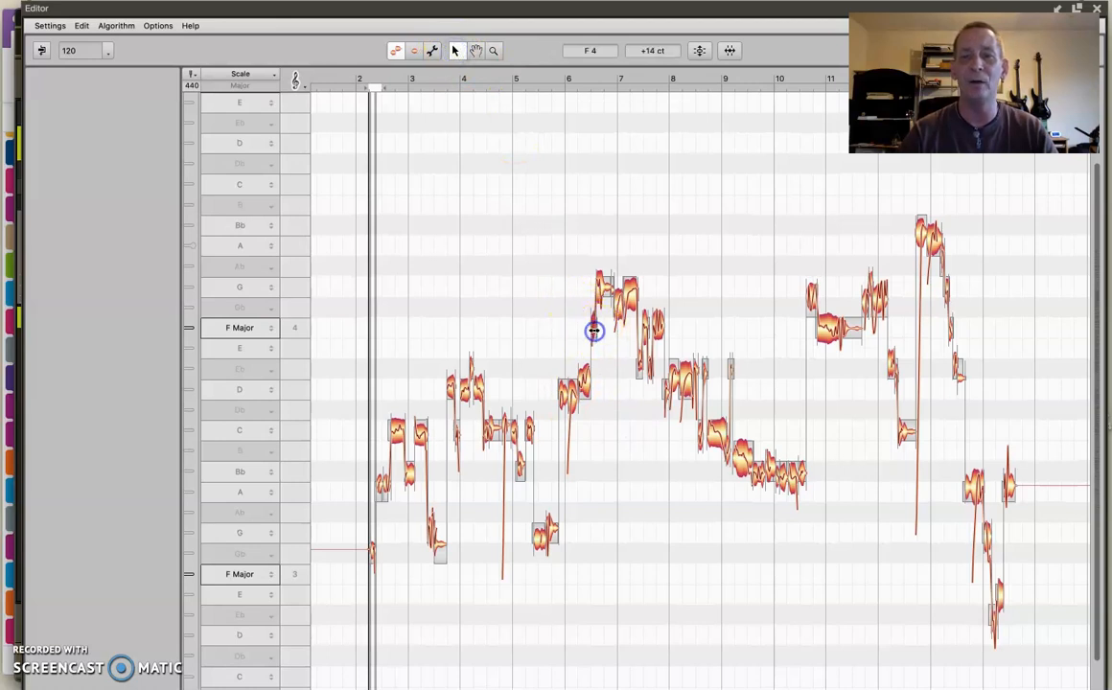
click(659, 325)
mouse_move(660, 329)
mouse_down()
mouse_move(661, 318)
mouse_move(663, 367)
mouse_move(655, 324)
mouse_move(659, 334)
mouse_up()
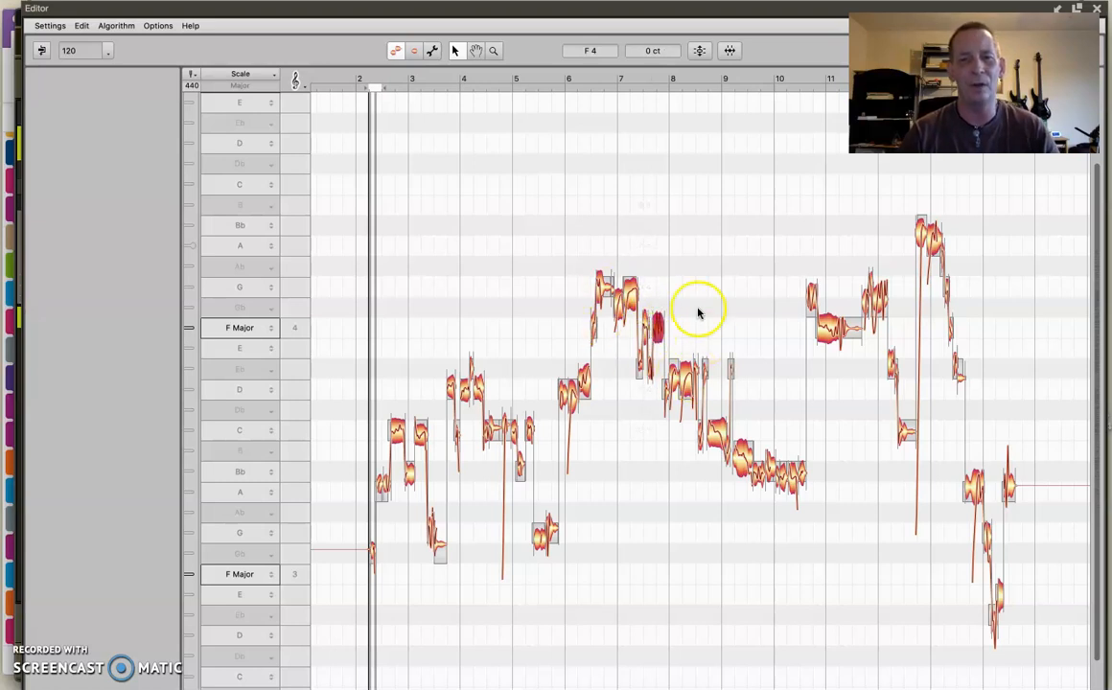
click(717, 438)
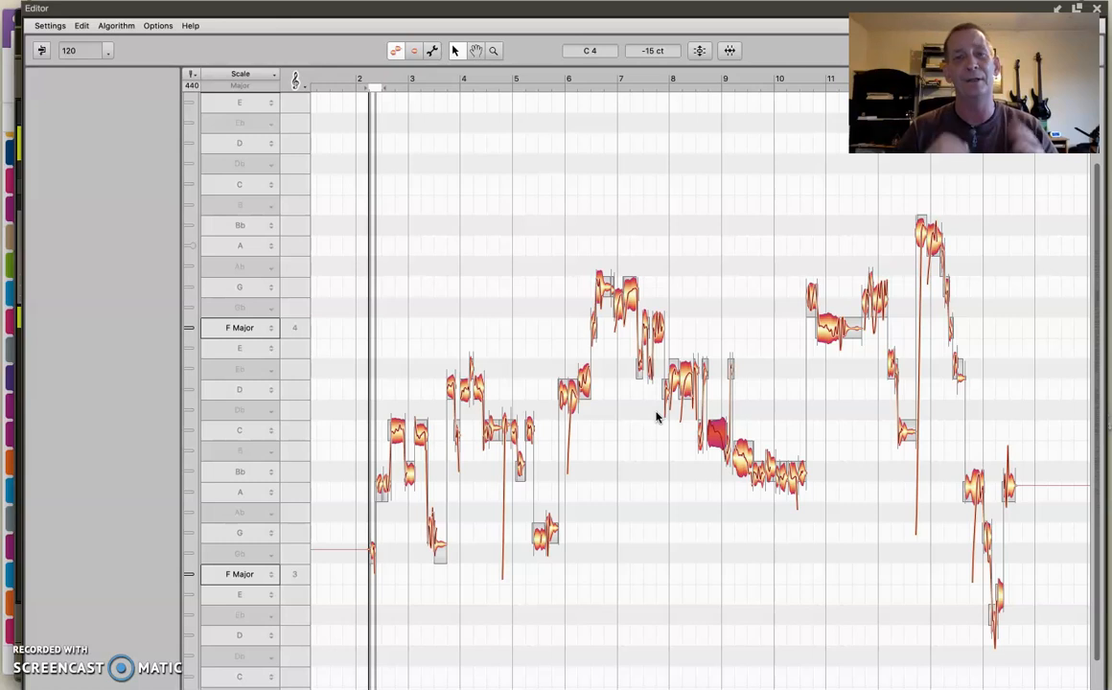
- Close the Melodyne editor and select the Test file 2 track
drag(551, 6, 553, 196)
click(1095, 195)
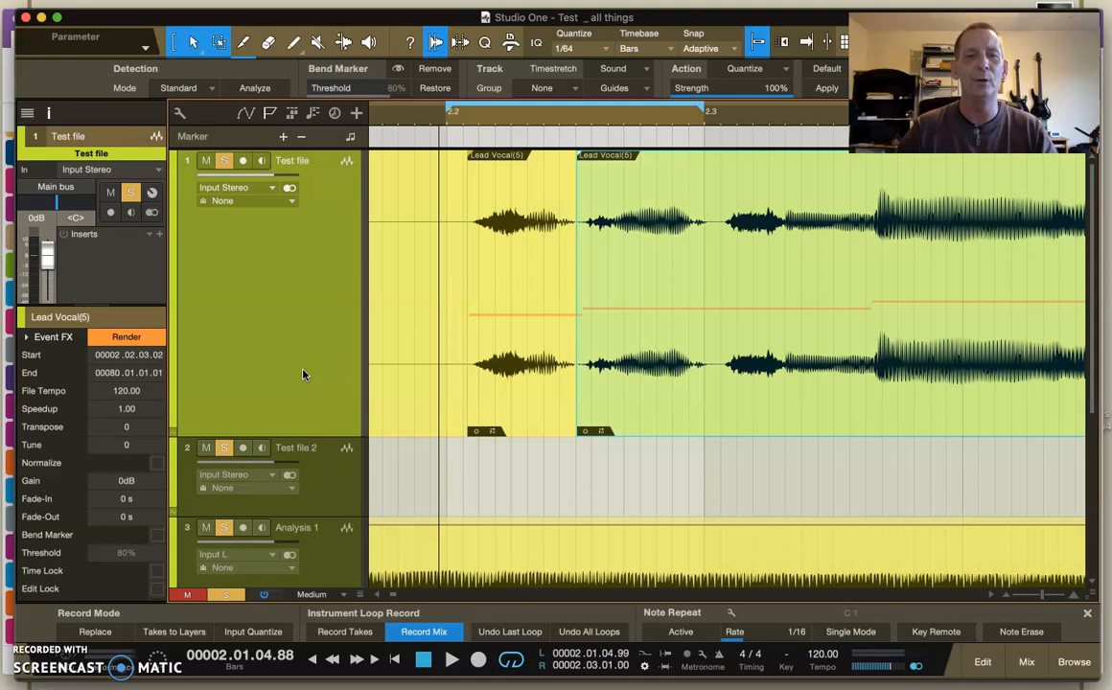
click(329, 473)
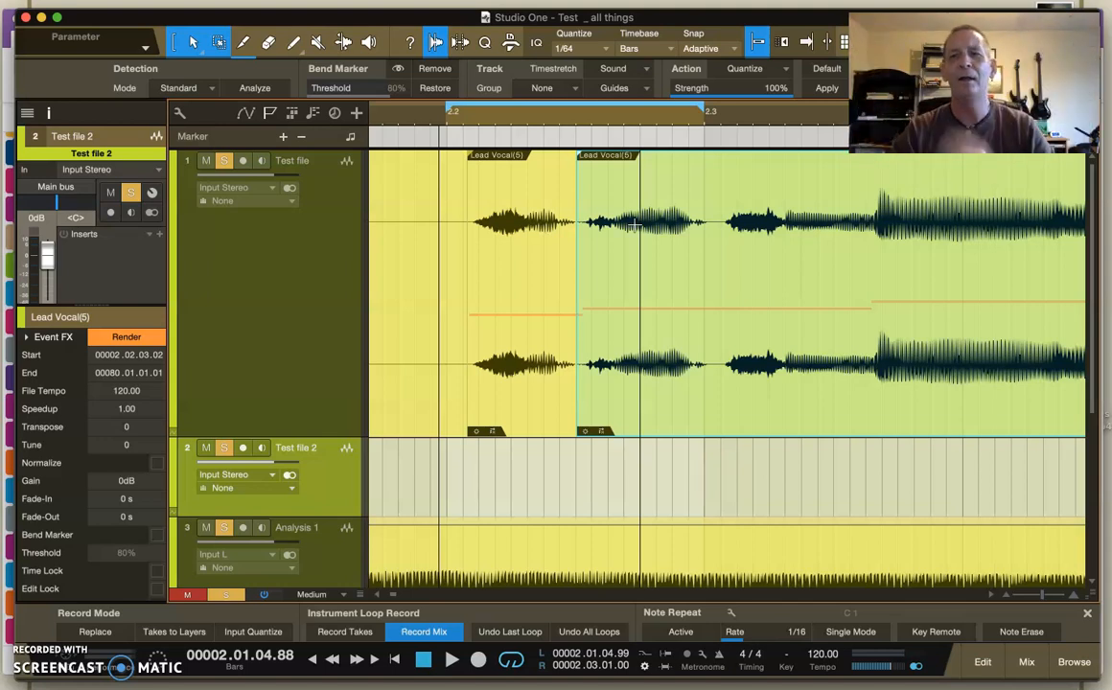
- Turn off snapping and split the long Lead Vocal clip on Test file at 2.02.04.42 and 2.03.01.03
key(3)
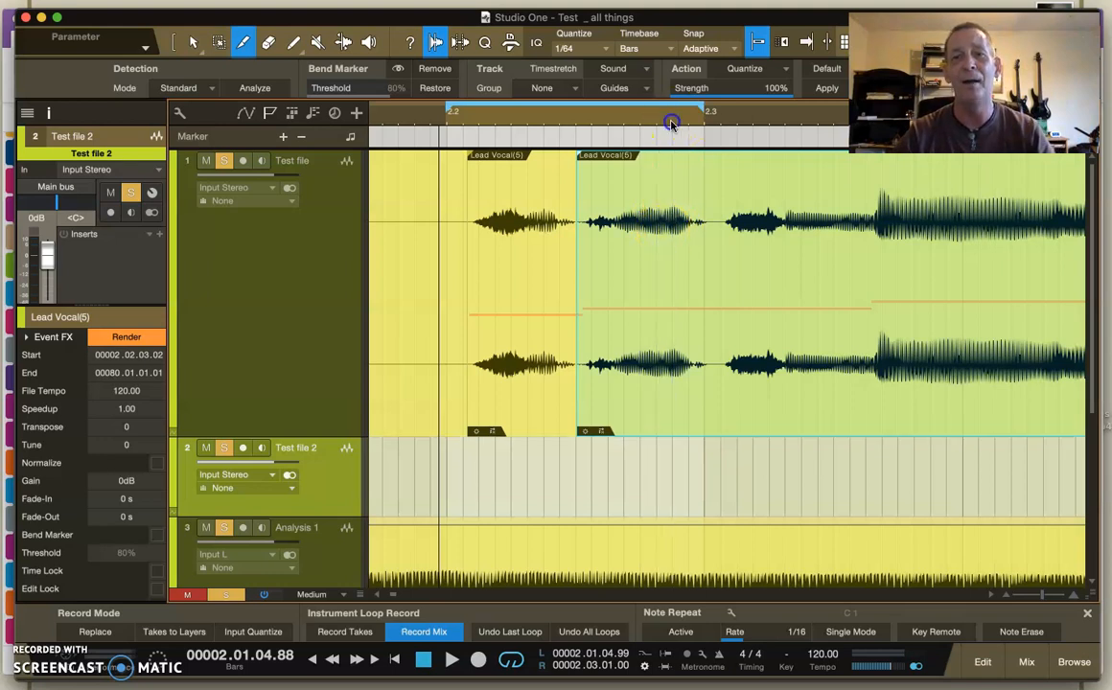
drag(670, 124, 670, 189)
click(756, 41)
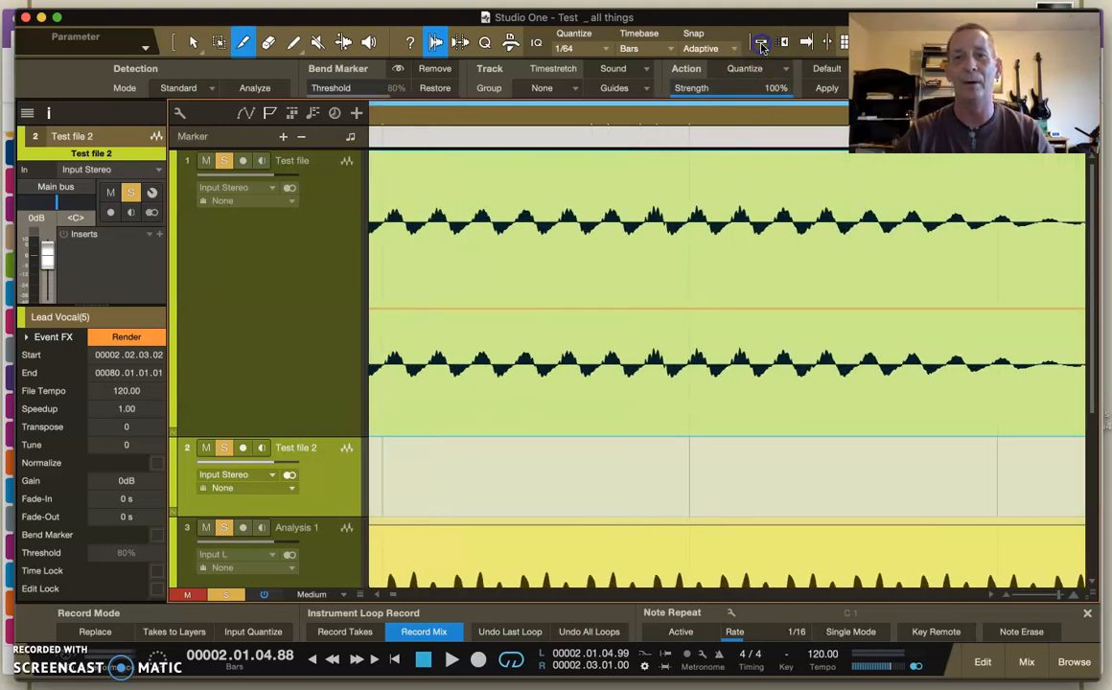
drag(678, 119, 688, 75)
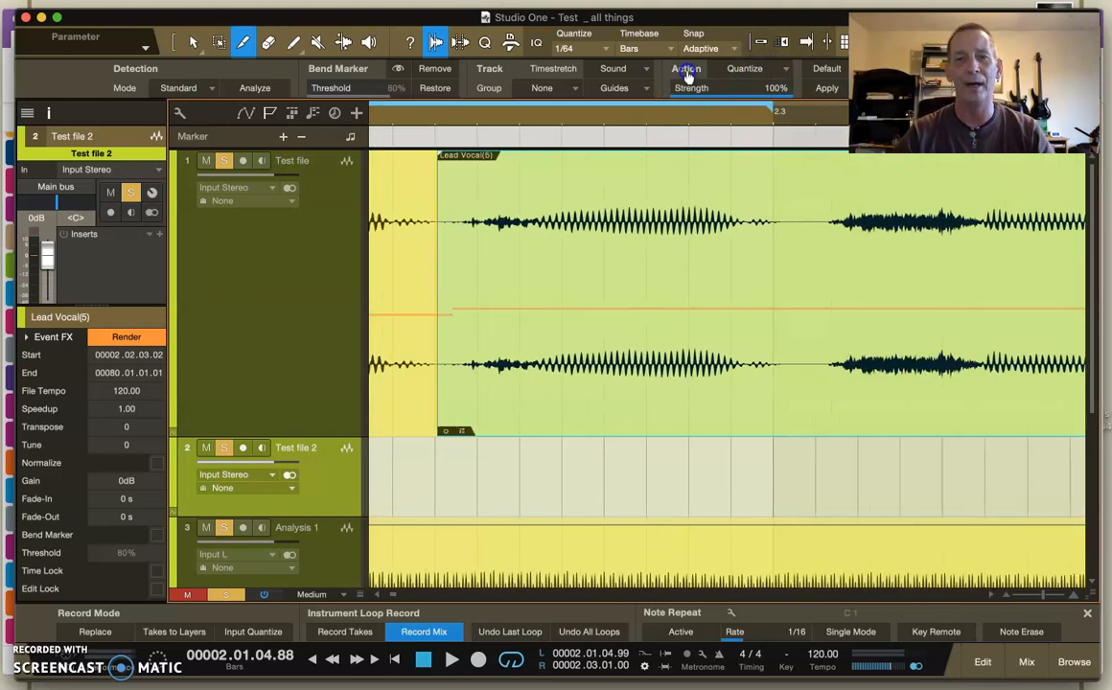
click(676, 235)
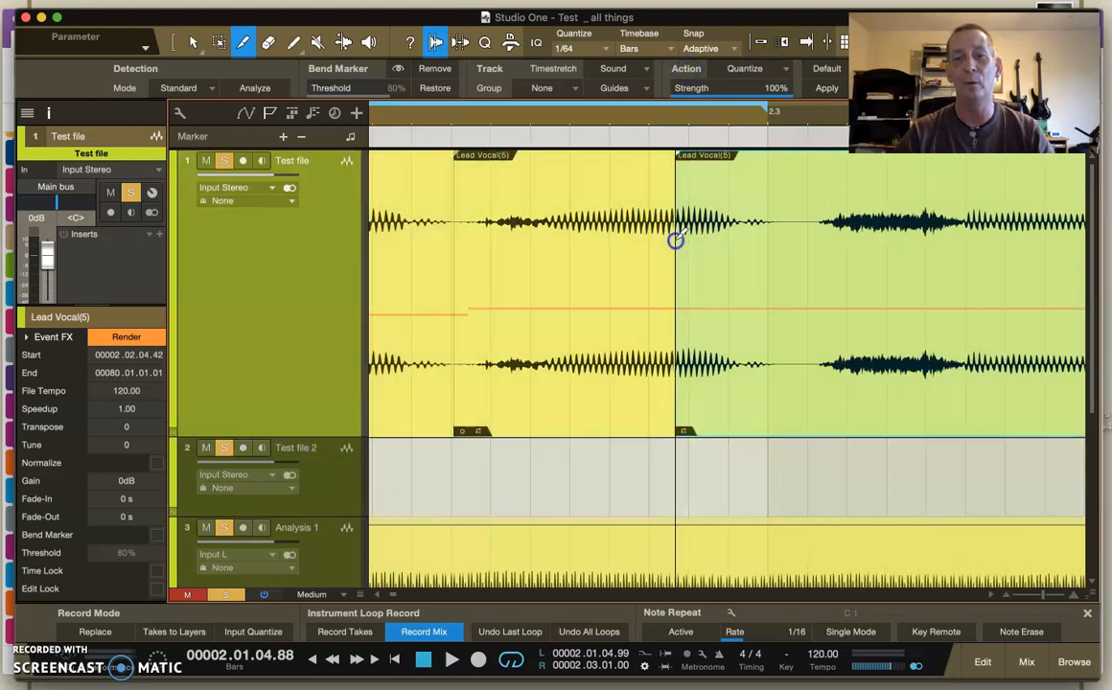
click(773, 239)
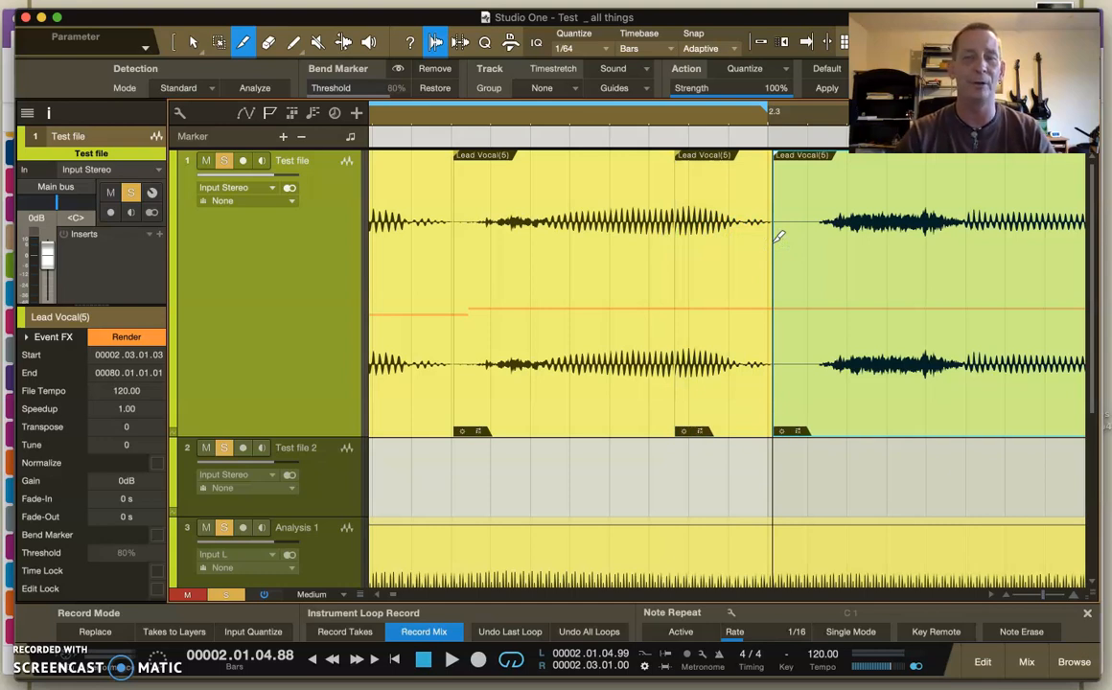
- Select the new Lead Vocal slice between the two cuts just before 2.3 with the Arrow tool
mouse_move(715, 115)
mouse_down()
mouse_move(716, 139)
mouse_move(723, 117)
mouse_up()
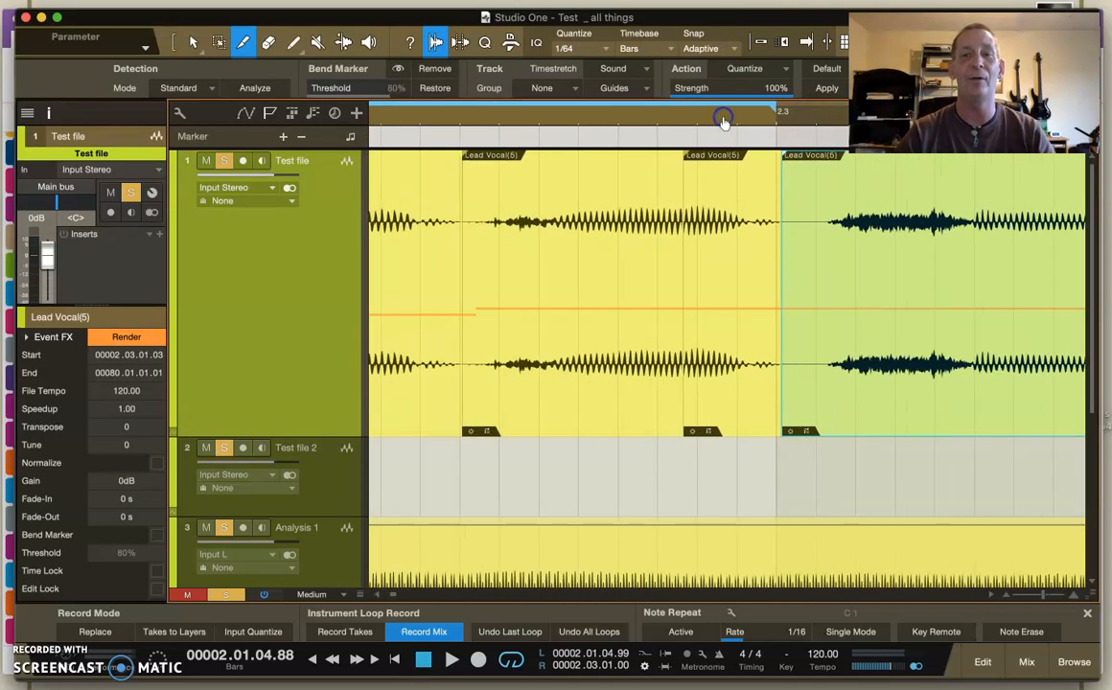
key(1)
click(729, 418)
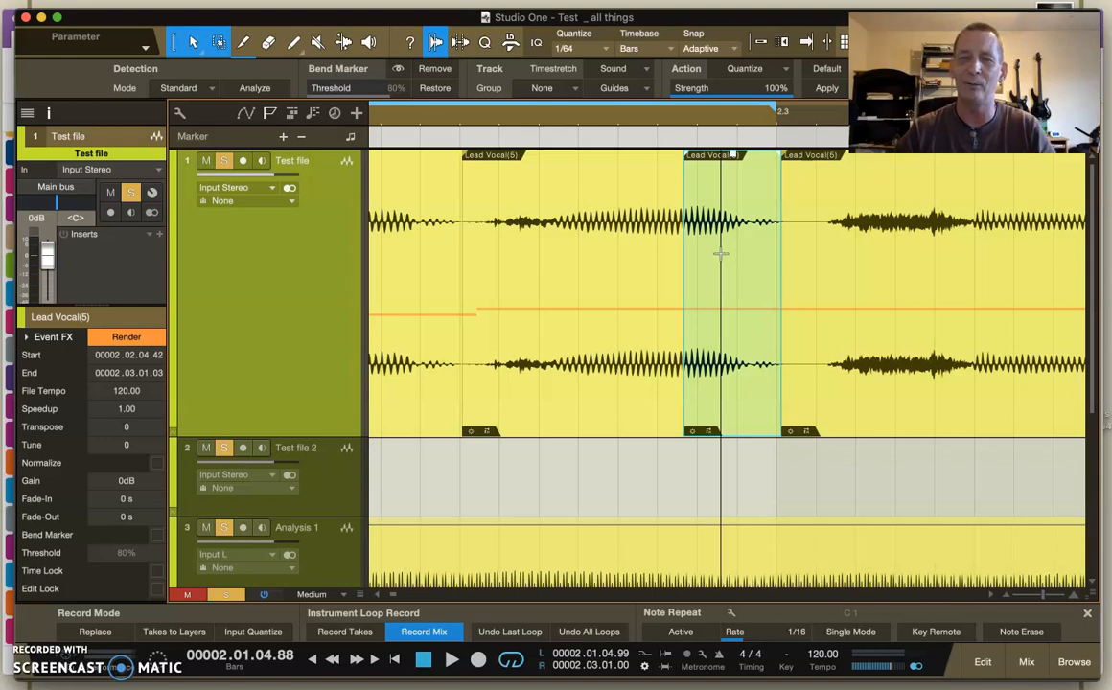
- Select the short Lead Vocal clip just after 2.2, and switch to the 1st Phase Processing notes in OneNote
drag(678, 115, 676, 101)
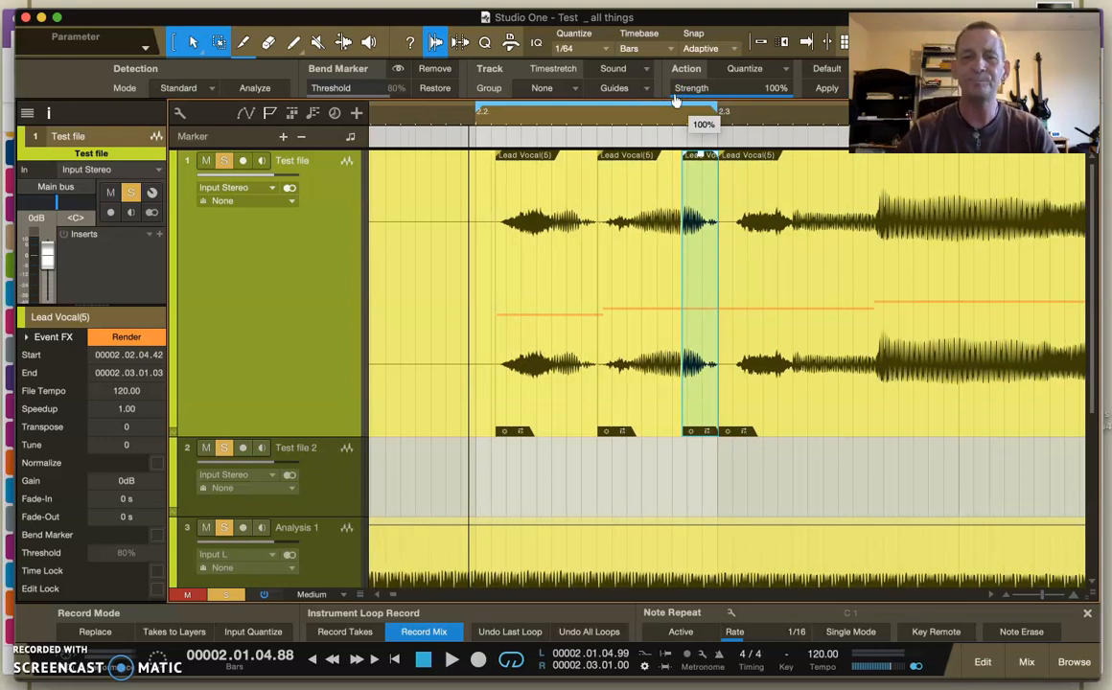
click(551, 393)
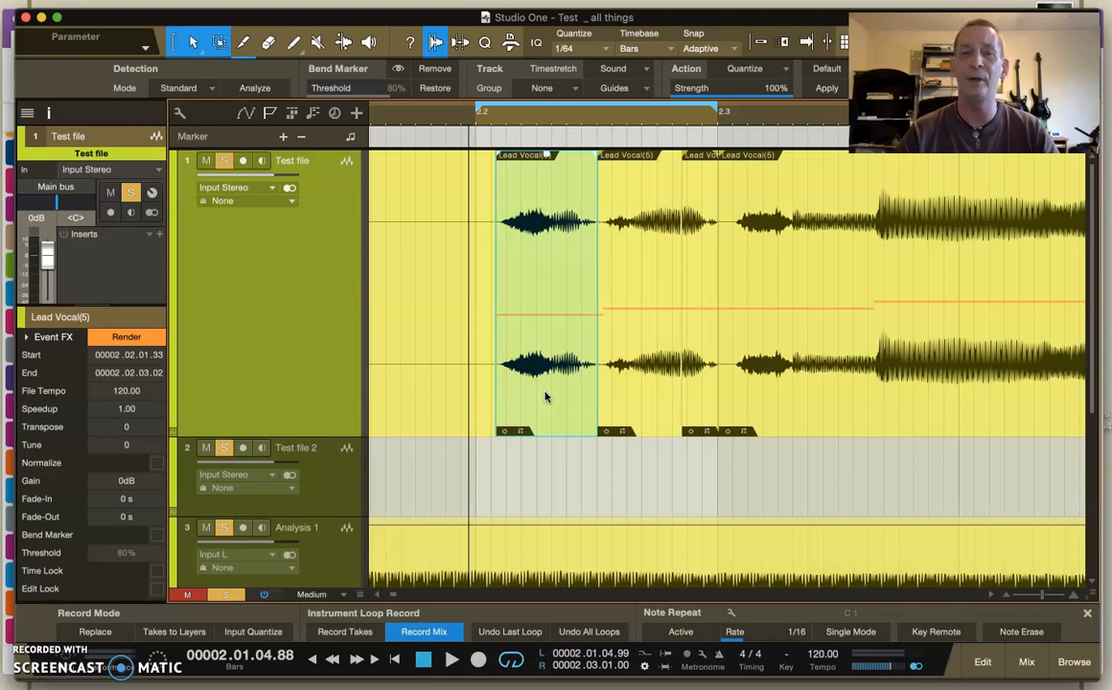
click(241, 669)
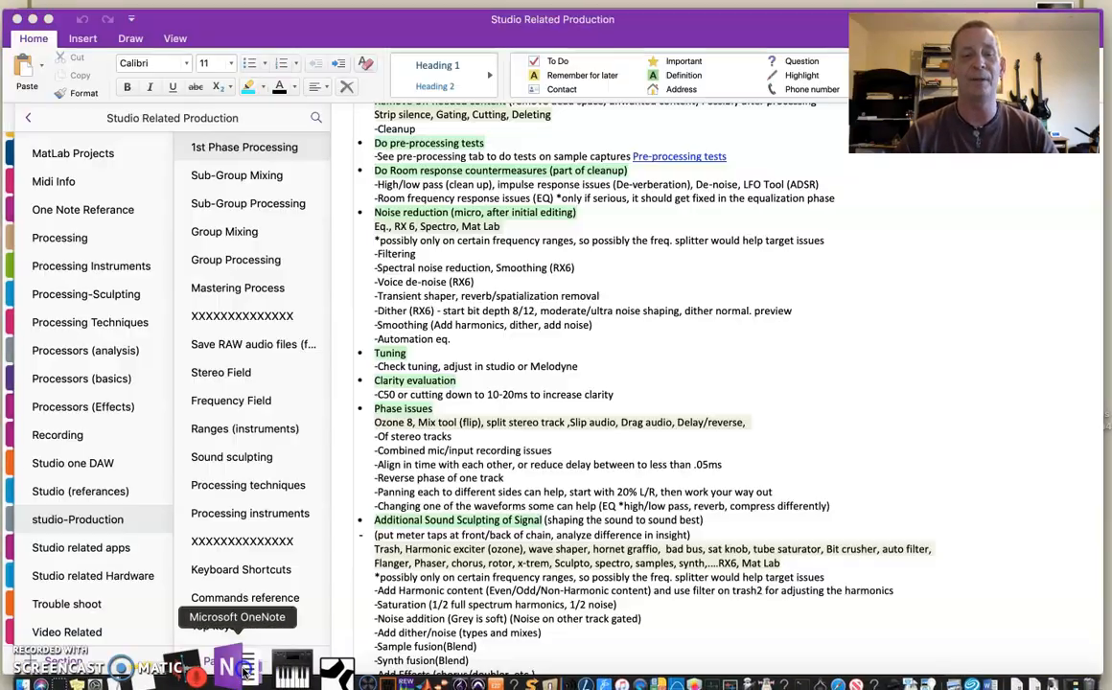